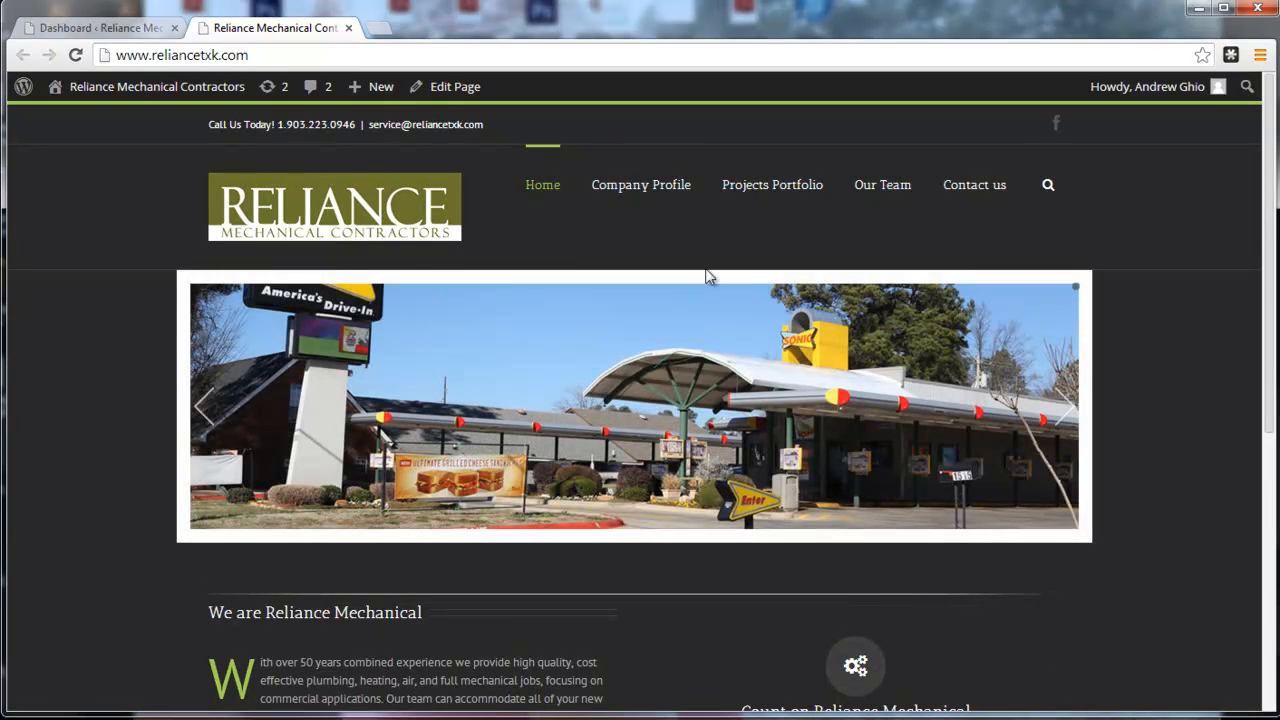
- Open the Projects Portfolio page of the live site and look over its project tiles, including those with placeholder photos
{"action": "left_click", "coordinate": [97, 22]}
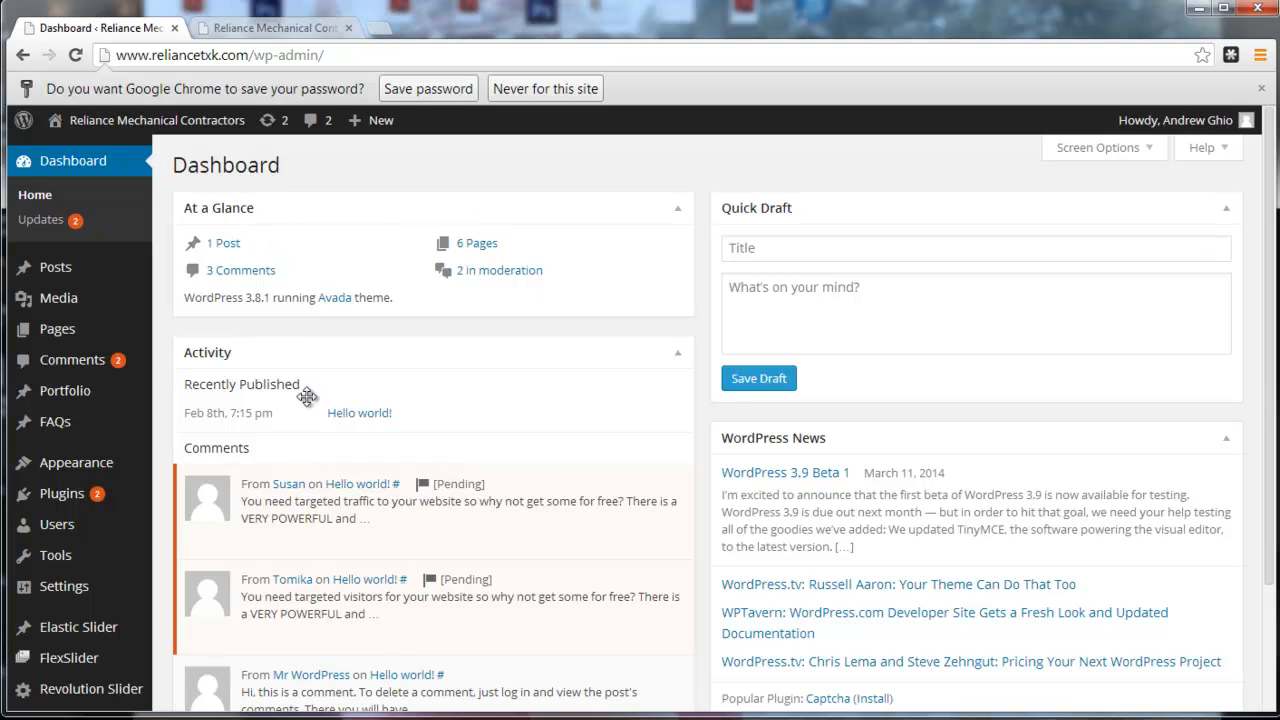
{"action": "left_click", "coordinate": [281, 27]}
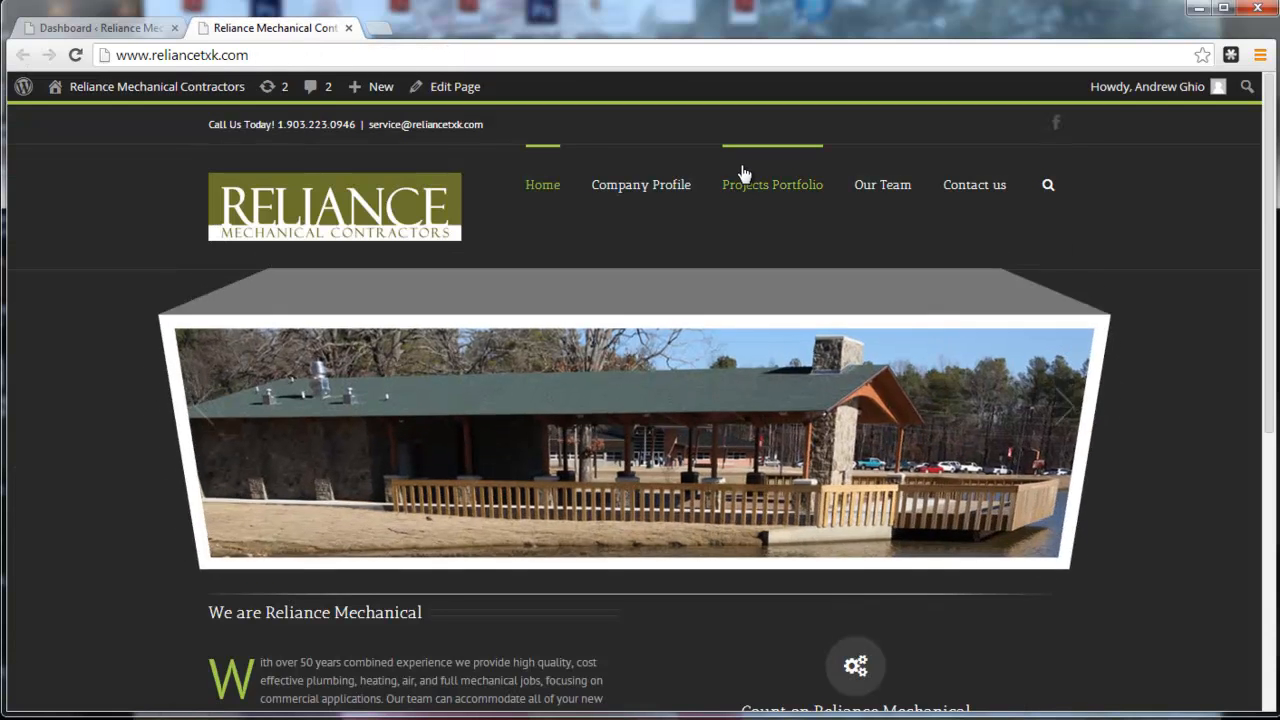
{"action": "left_click", "coordinate": [760, 190]}
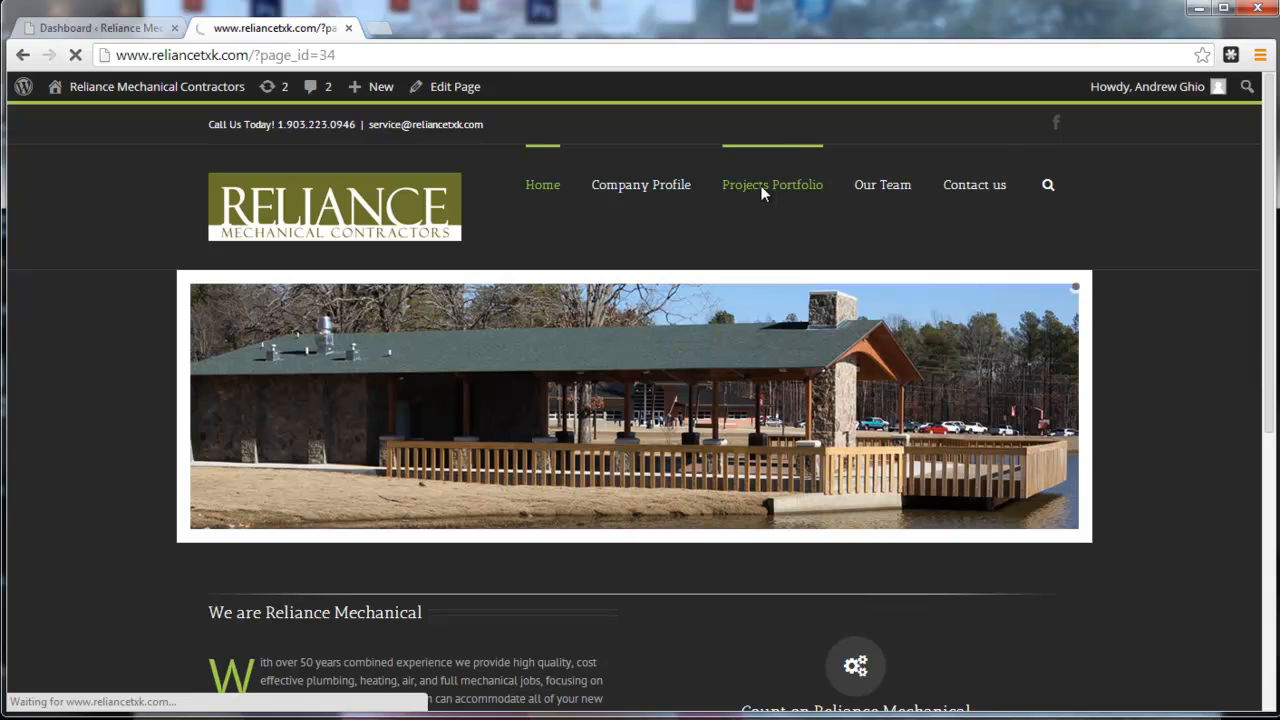
{"action": "scroll", "coordinate": [487, 285], "scroll_direction": "down", "scroll_amount": 2}
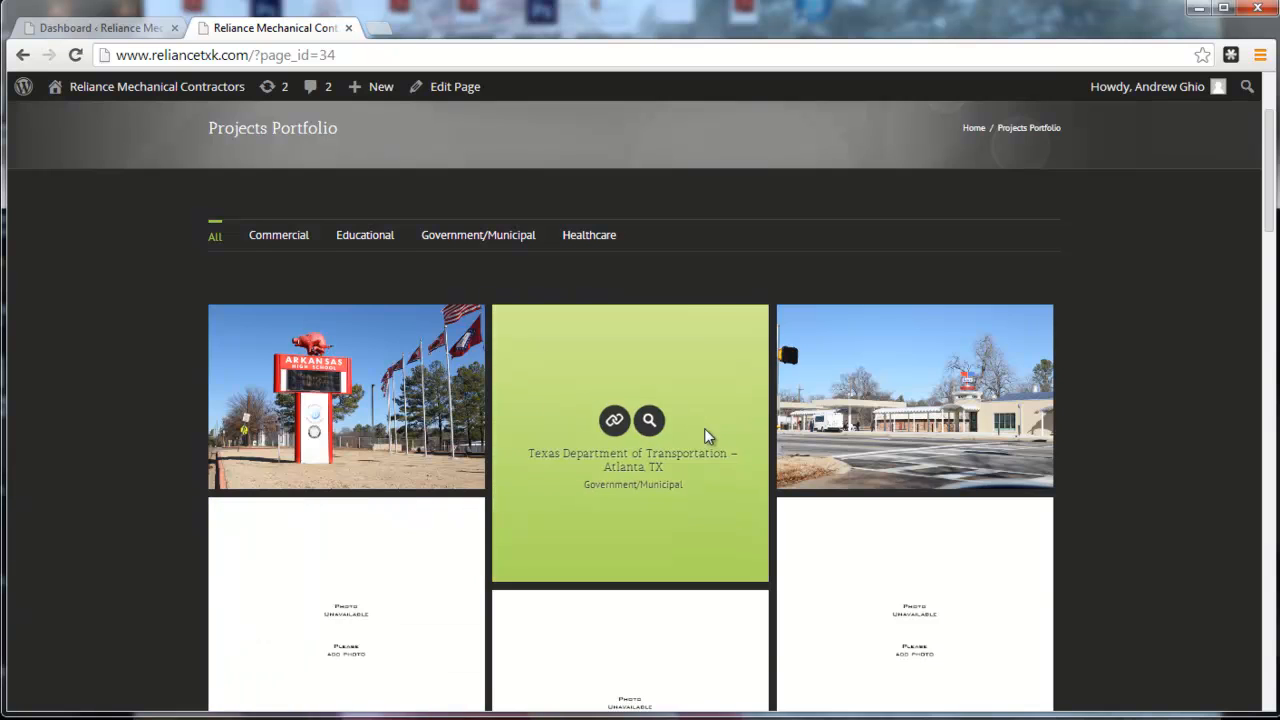
{"action": "scroll", "coordinate": [704, 428], "scroll_direction": "down", "scroll_amount": 4}
{"action": "scroll", "coordinate": [849, 291], "scroll_direction": "up", "scroll_amount": 3}
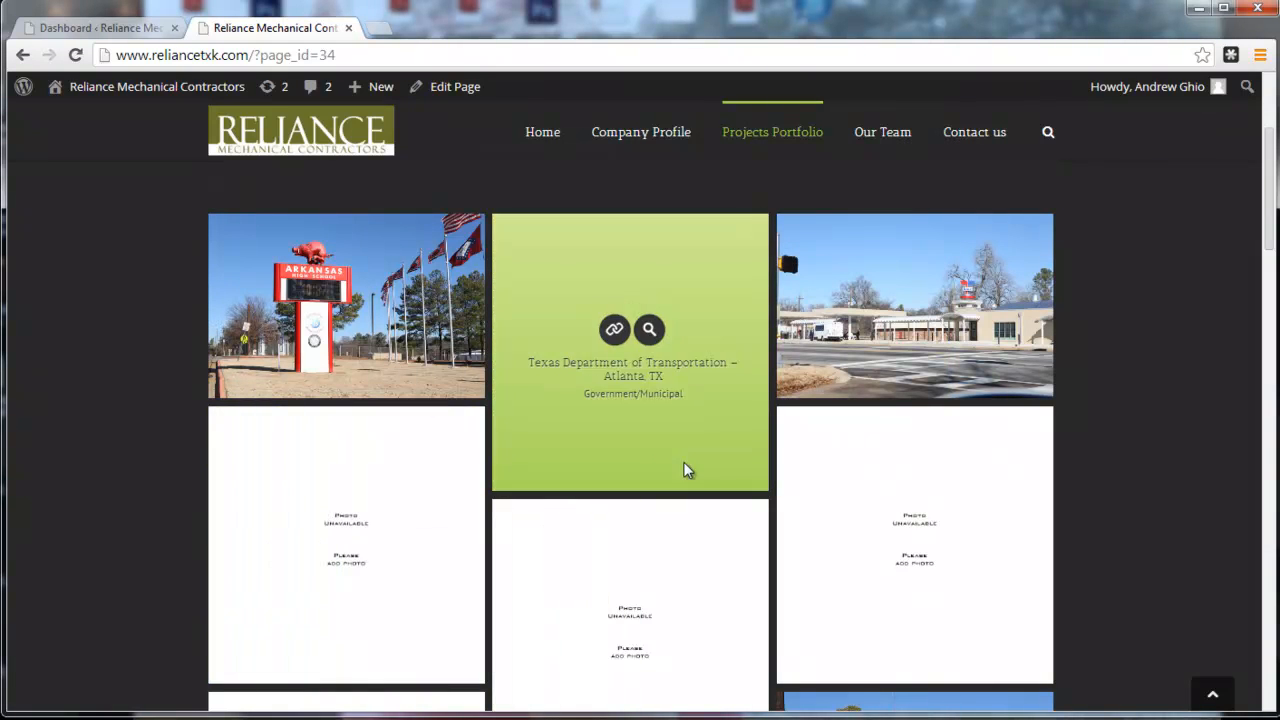
- Open the portfolio item "Texas Department of Transportation – Atlanta, TX" for editing in the WordPress admin
{"action": "left_click", "coordinate": [125, 27]}
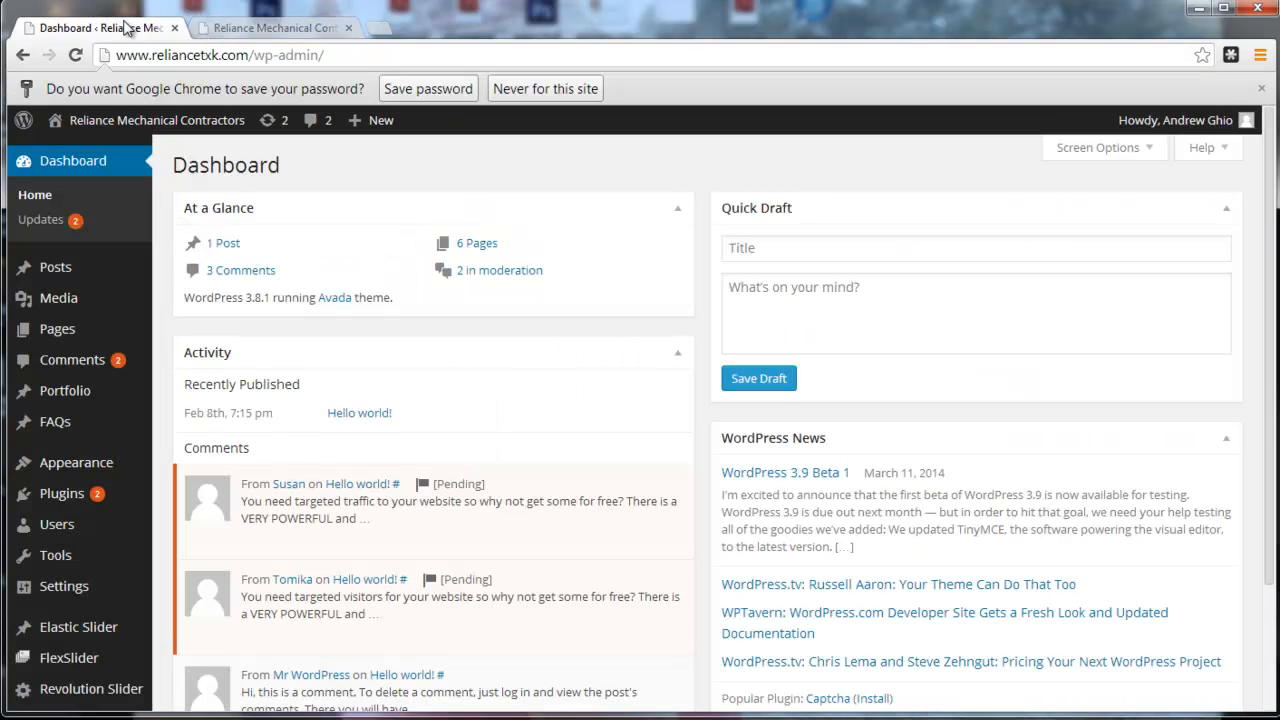
{"action": "left_click", "coordinate": [73, 392]}
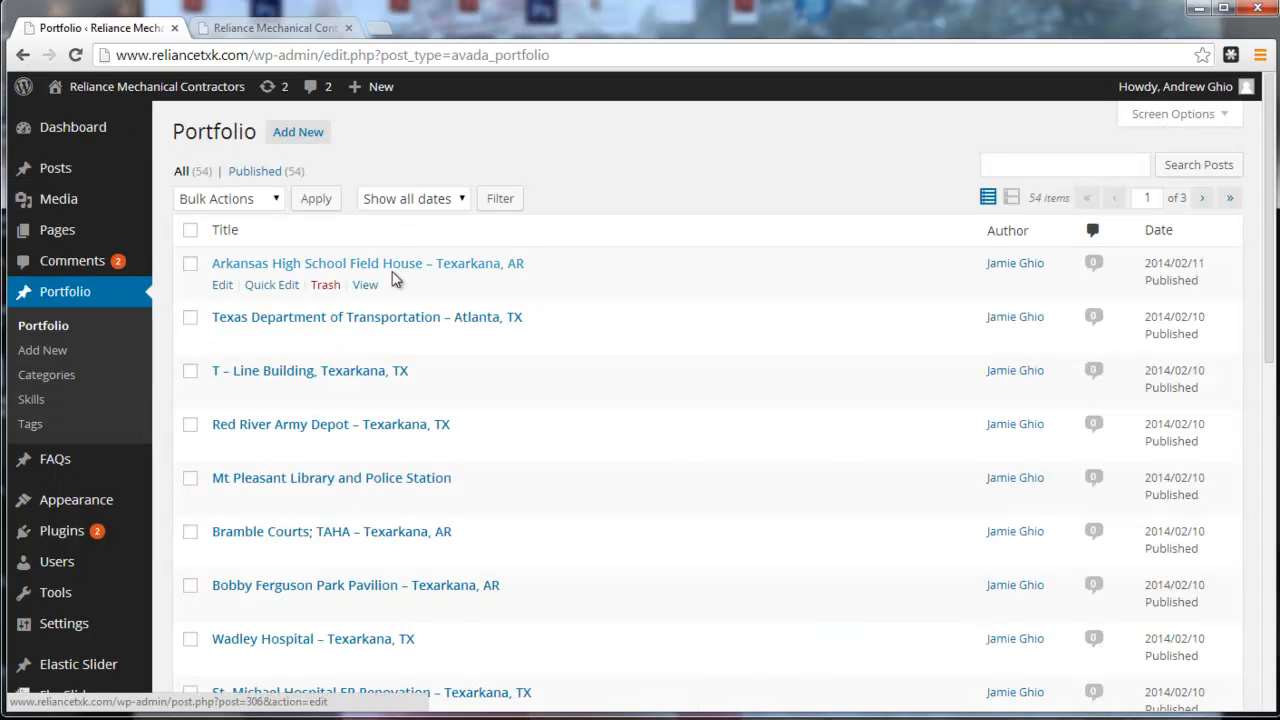
{"action": "left_click", "coordinate": [278, 30]}
{"action": "mouse_move", "coordinate": [603, 408]}
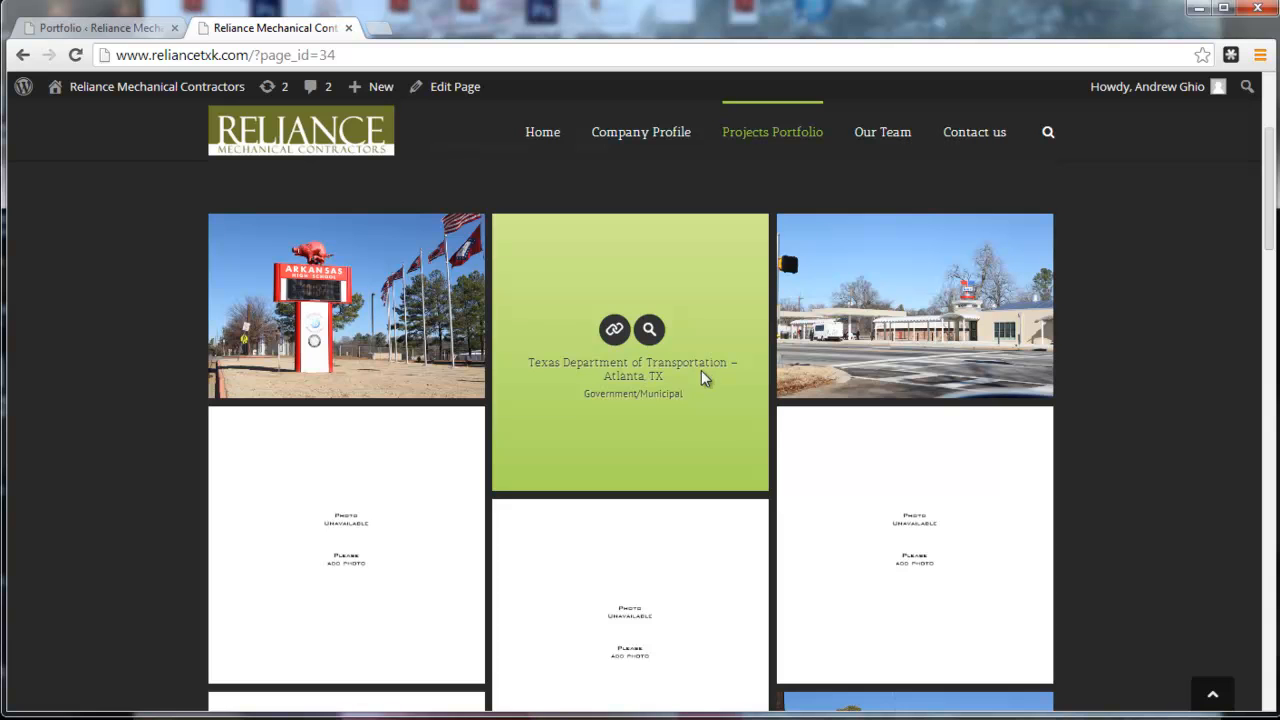
{"action": "left_click", "coordinate": [115, 30]}
{"action": "mouse_move", "coordinate": [429, 349]}
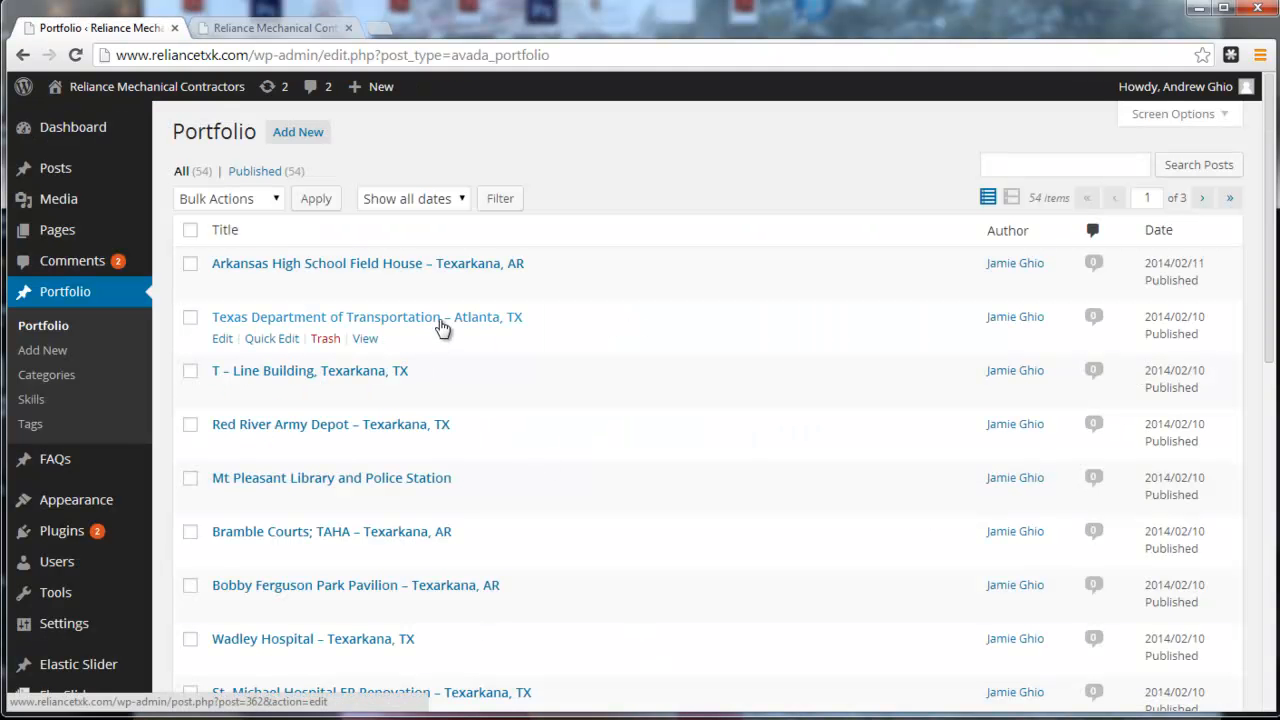
{"action": "left_click", "coordinate": [222, 339]}
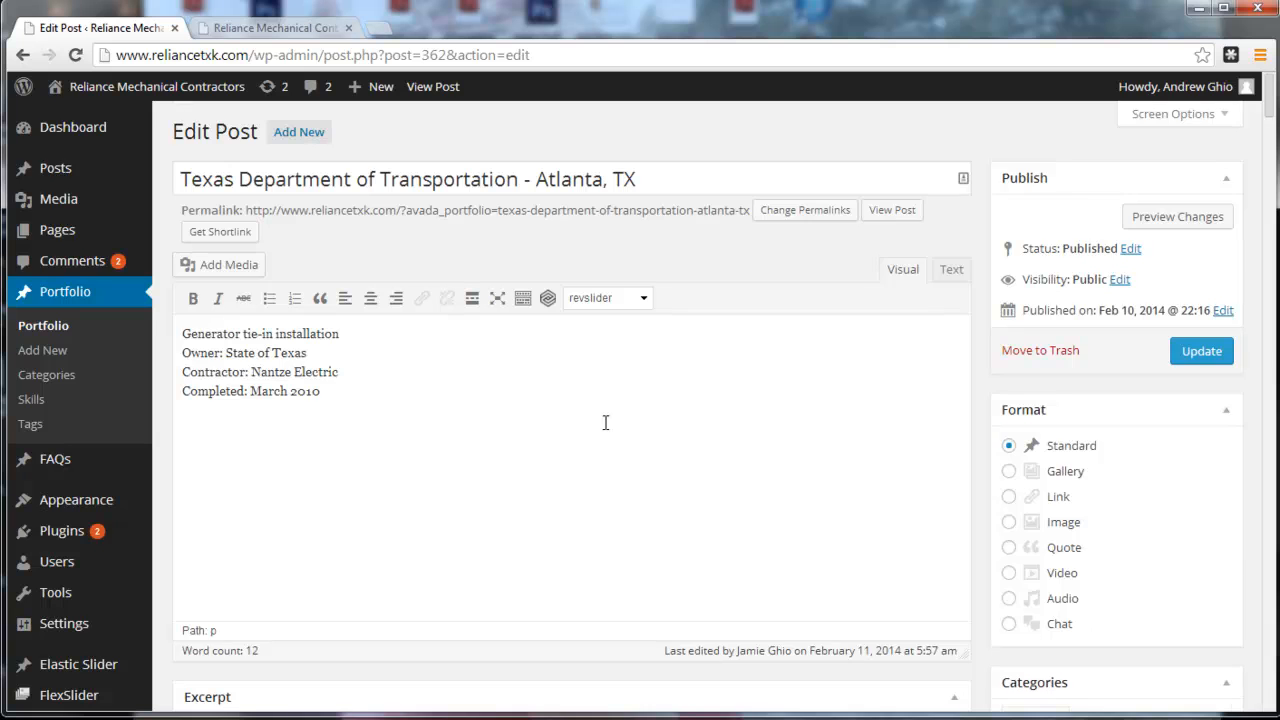
- Examine the portfolio item's featured image slots and its project description
{"action": "scroll", "coordinate": [605, 422], "scroll_direction": "down", "scroll_amount": 7}
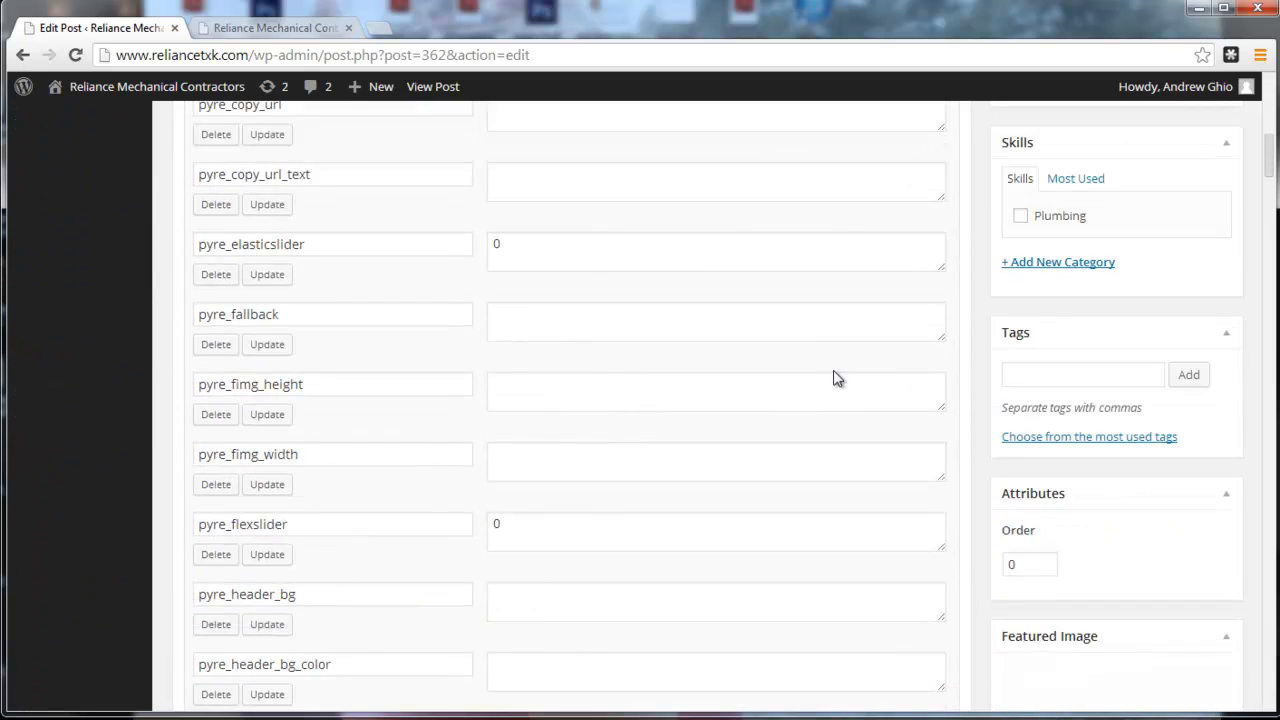
{"action": "scroll", "coordinate": [838, 378], "scroll_direction": "down", "scroll_amount": 4}
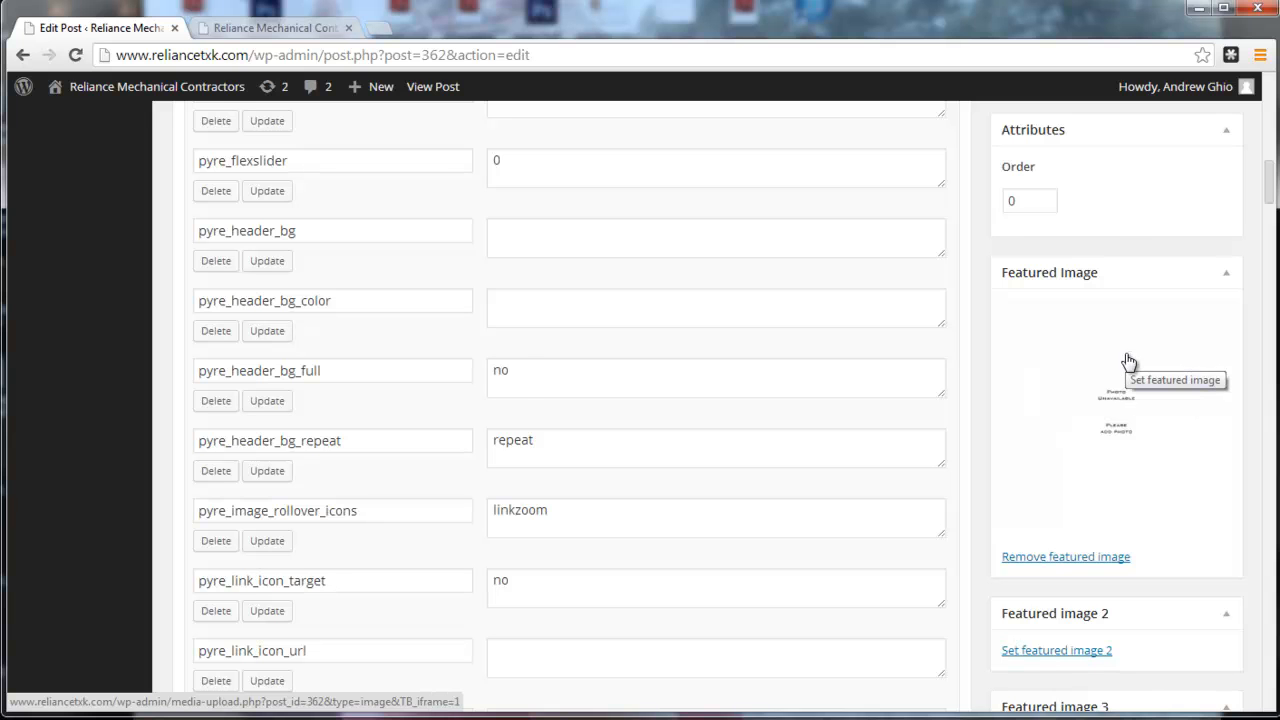
{"action": "scroll", "coordinate": [1090, 425], "scroll_direction": "down", "scroll_amount": 1}
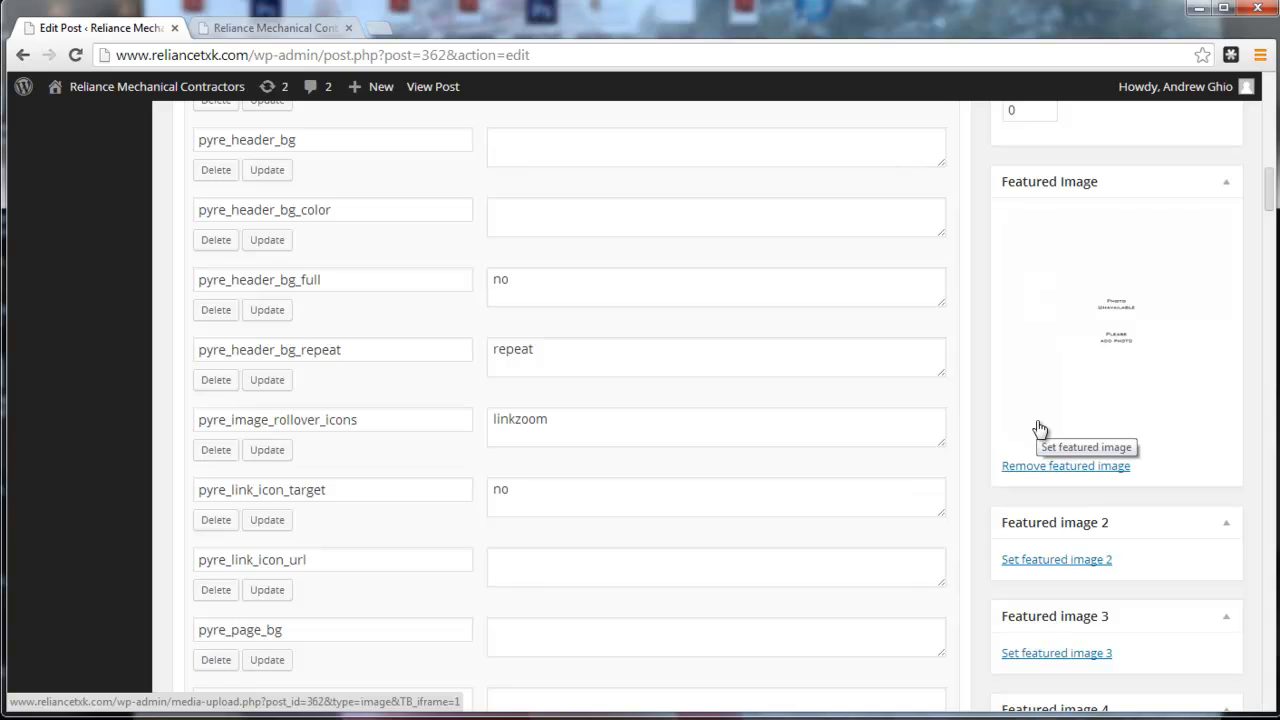
{"action": "scroll", "coordinate": [1040, 428], "scroll_direction": "down", "scroll_amount": 2}
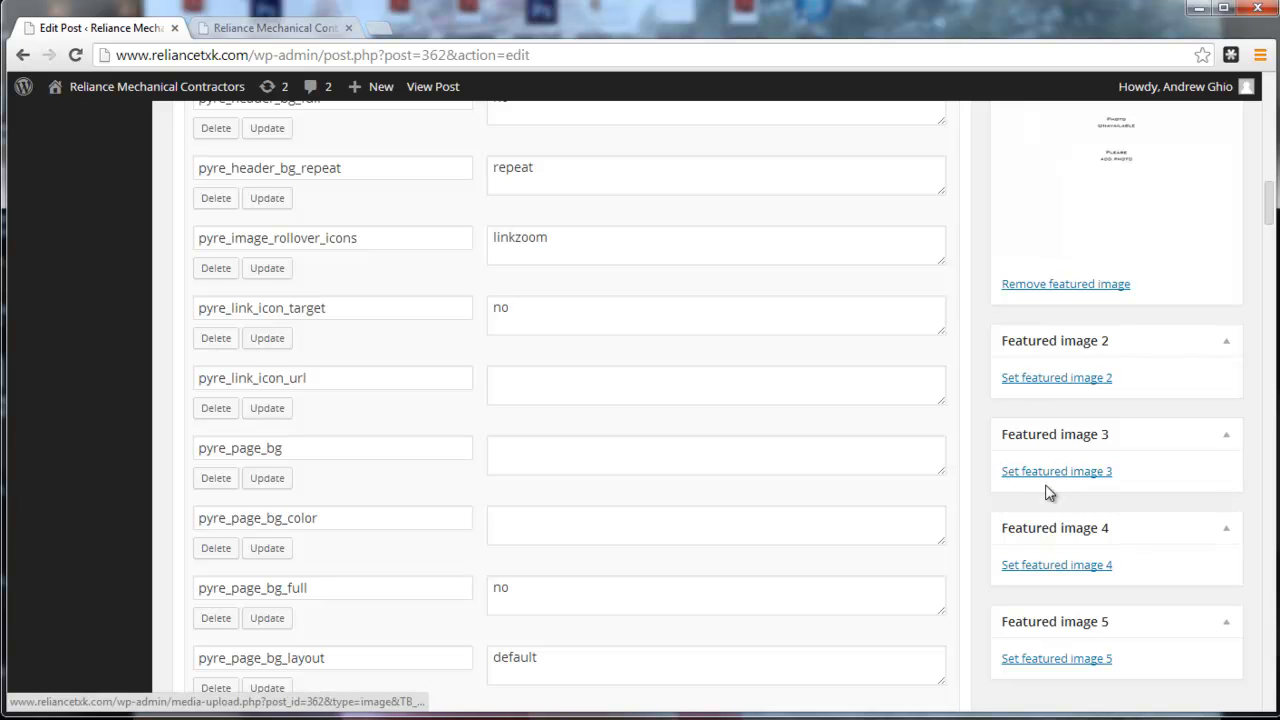
{"action": "scroll", "coordinate": [1048, 491], "scroll_direction": "up", "scroll_amount": 2}
{"action": "scroll", "coordinate": [1048, 491], "scroll_direction": "up", "scroll_amount": 15}
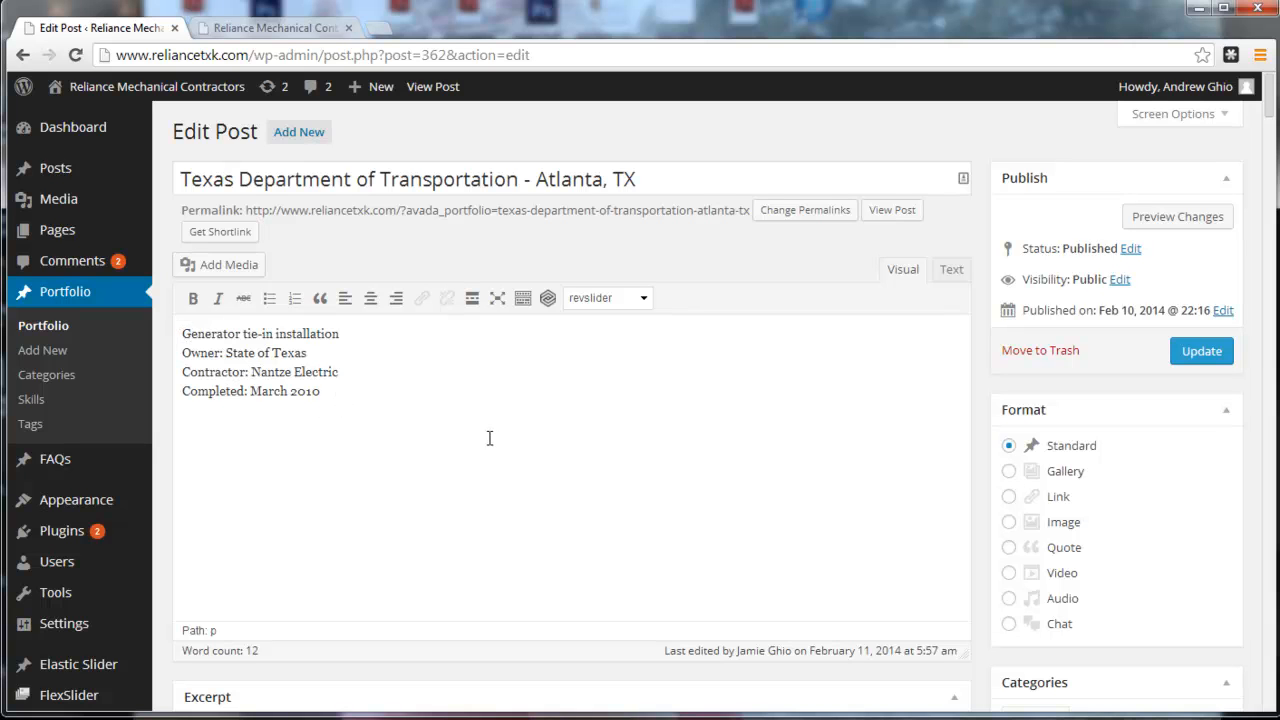
- Remove the placeholder featured image from the Texas Department of Transportation portfolio item
{"action": "scroll", "coordinate": [948, 423], "scroll_direction": "down", "scroll_amount": 4}
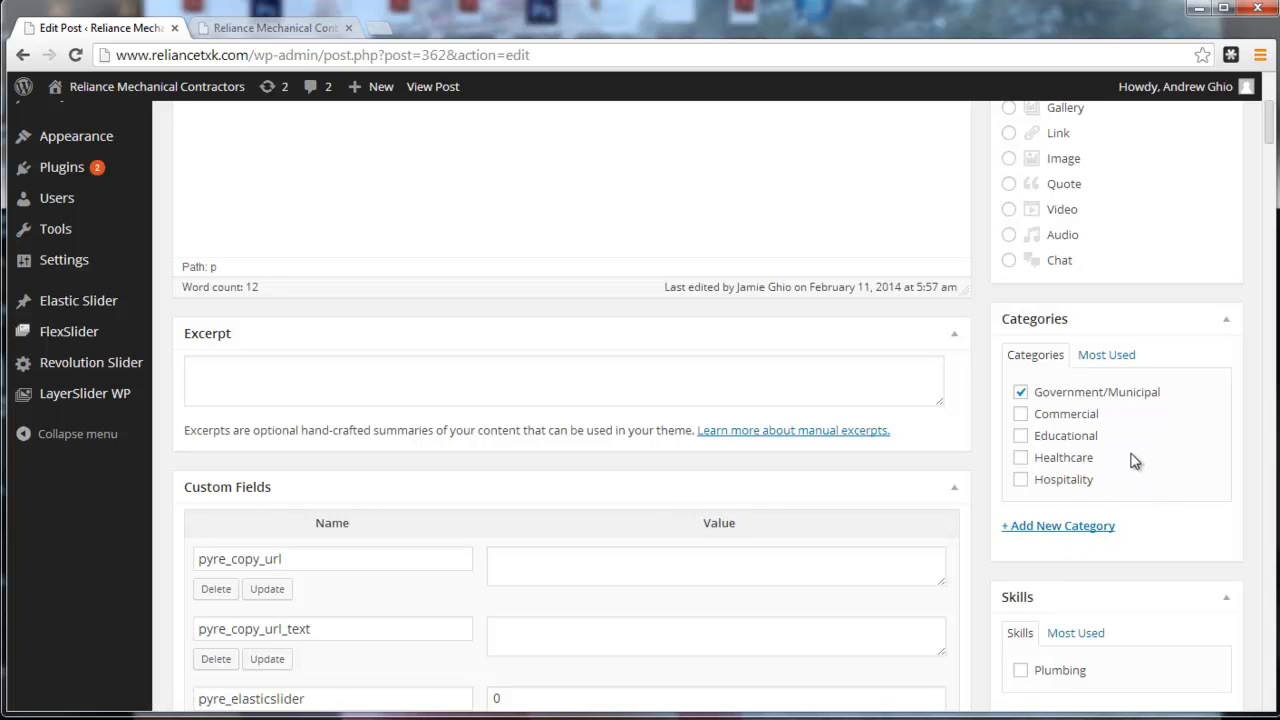
{"action": "scroll", "coordinate": [1135, 460], "scroll_direction": "down", "scroll_amount": 5}
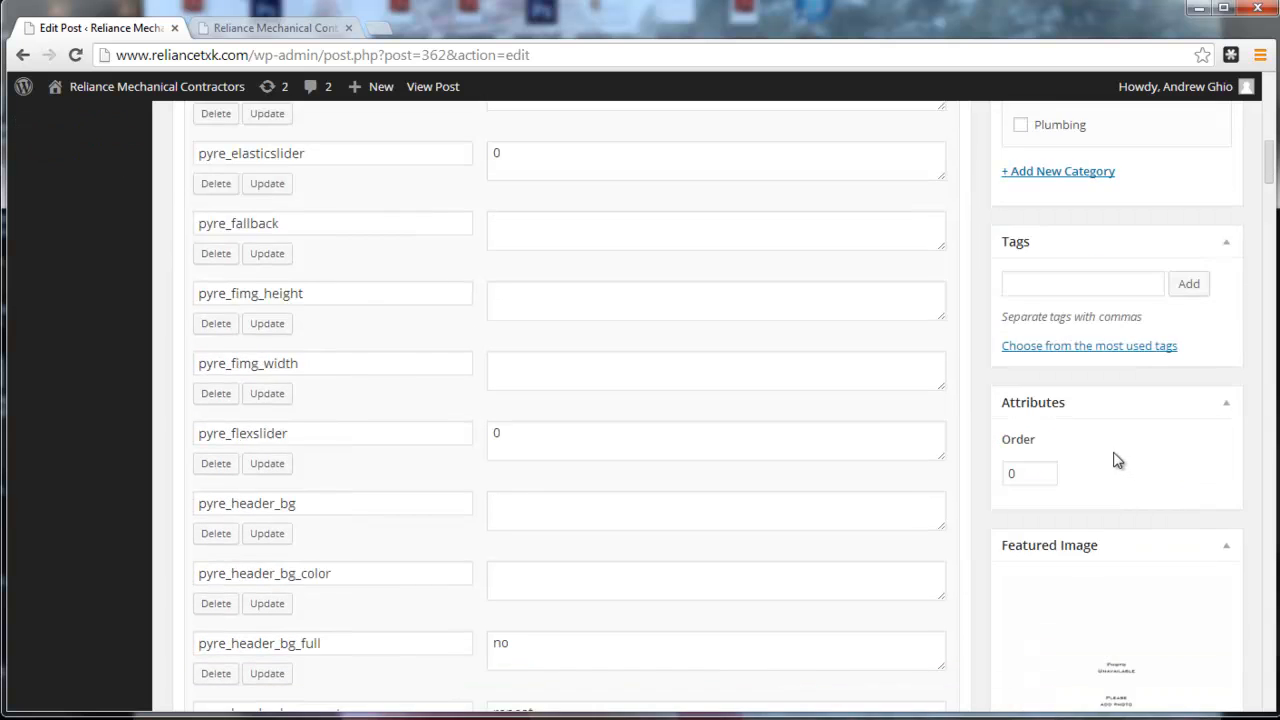
{"action": "scroll", "coordinate": [1118, 460], "scroll_direction": "down", "scroll_amount": 3}
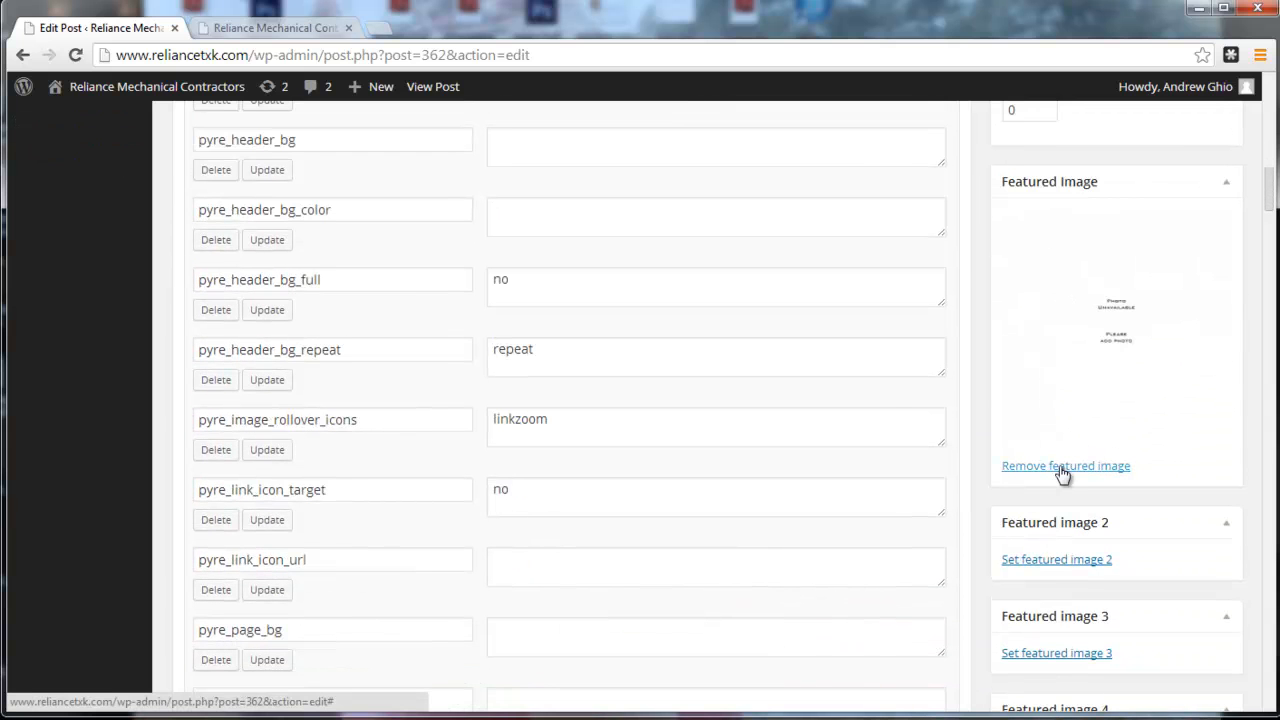
{"action": "left_click", "coordinate": [1062, 467]}
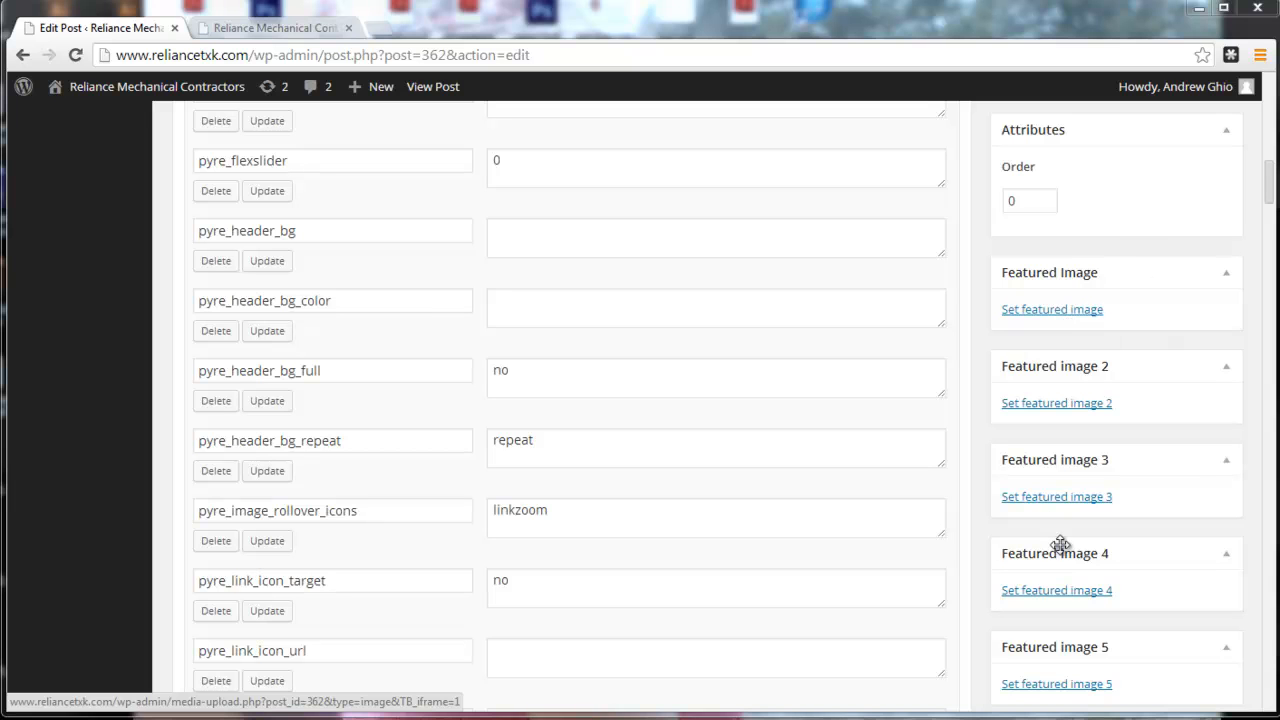
- Upload test1.jpg, test2.jpg and test3.jpg from the tutorials folder and set test1 as the main featured image
{"action": "left_click", "coordinate": [1053, 310]}
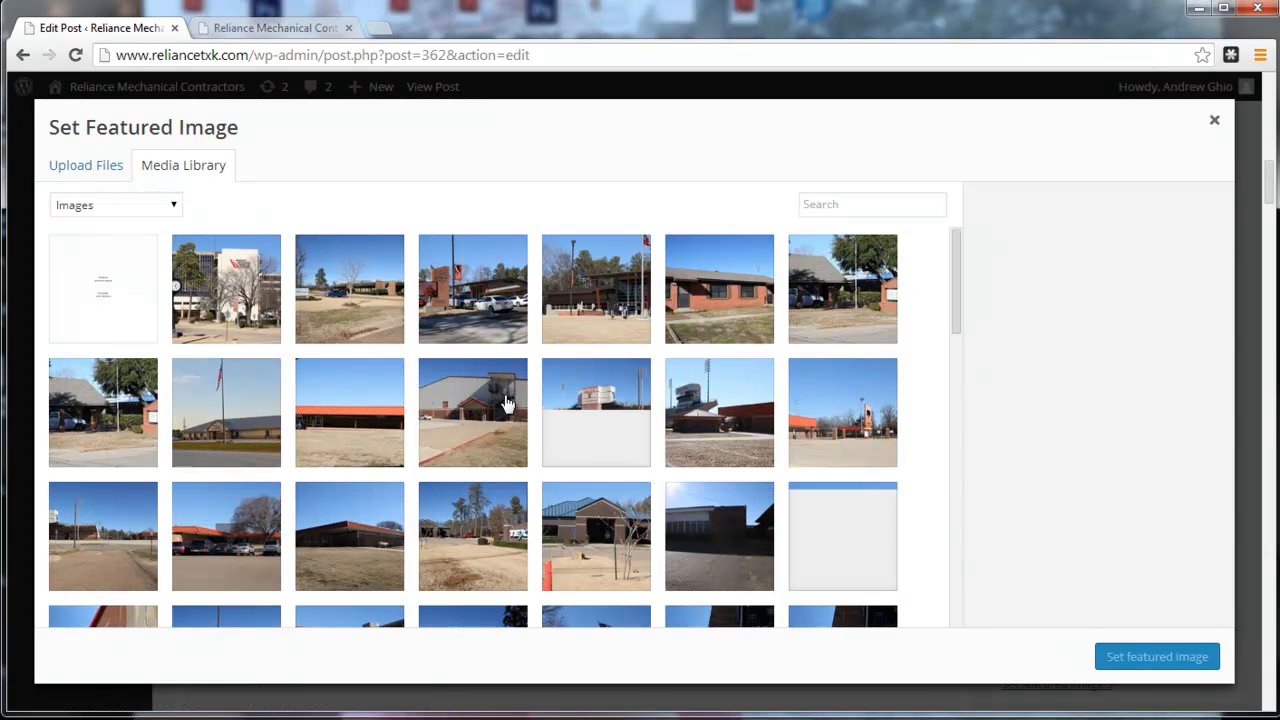
{"action": "left_click", "coordinate": [82, 168]}
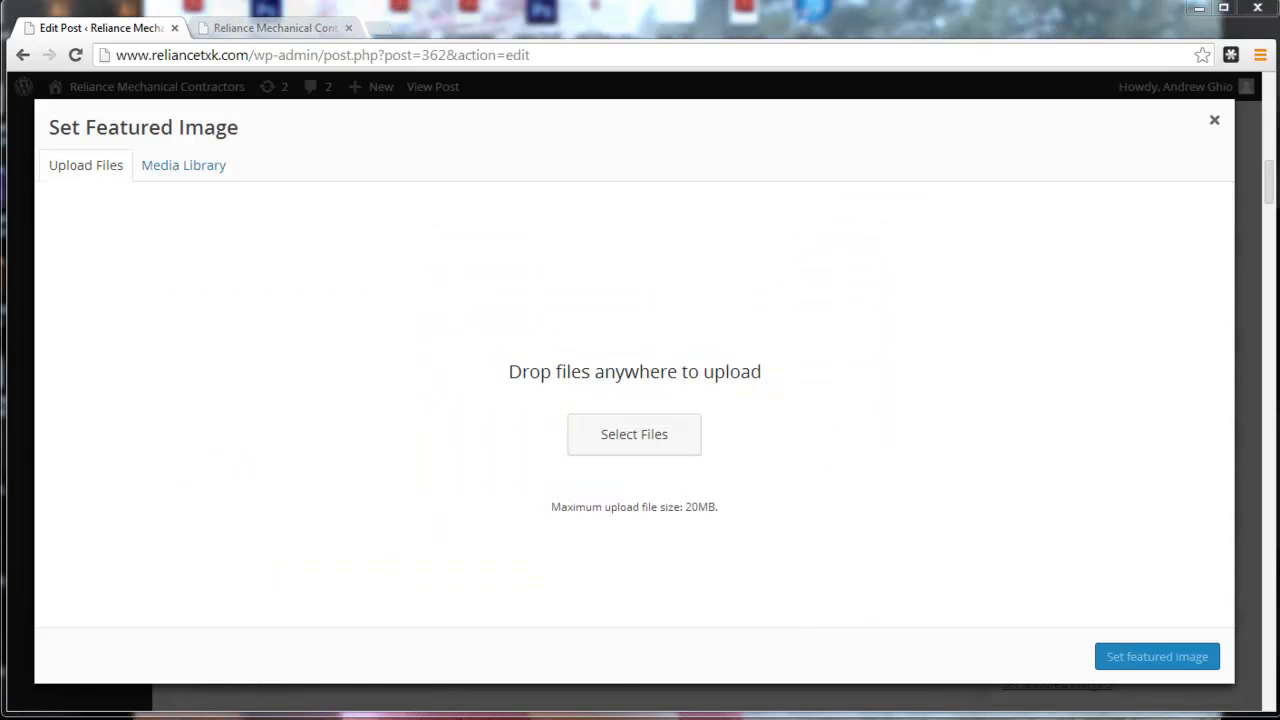
{"action": "left_click_drag", "start_coordinate": [0, 256], "coordinate": [913, 197]}
{"action": "left_click", "coordinate": [878, 330]}
{"action": "left_click", "coordinate": [766, 425], "text": "shift"}
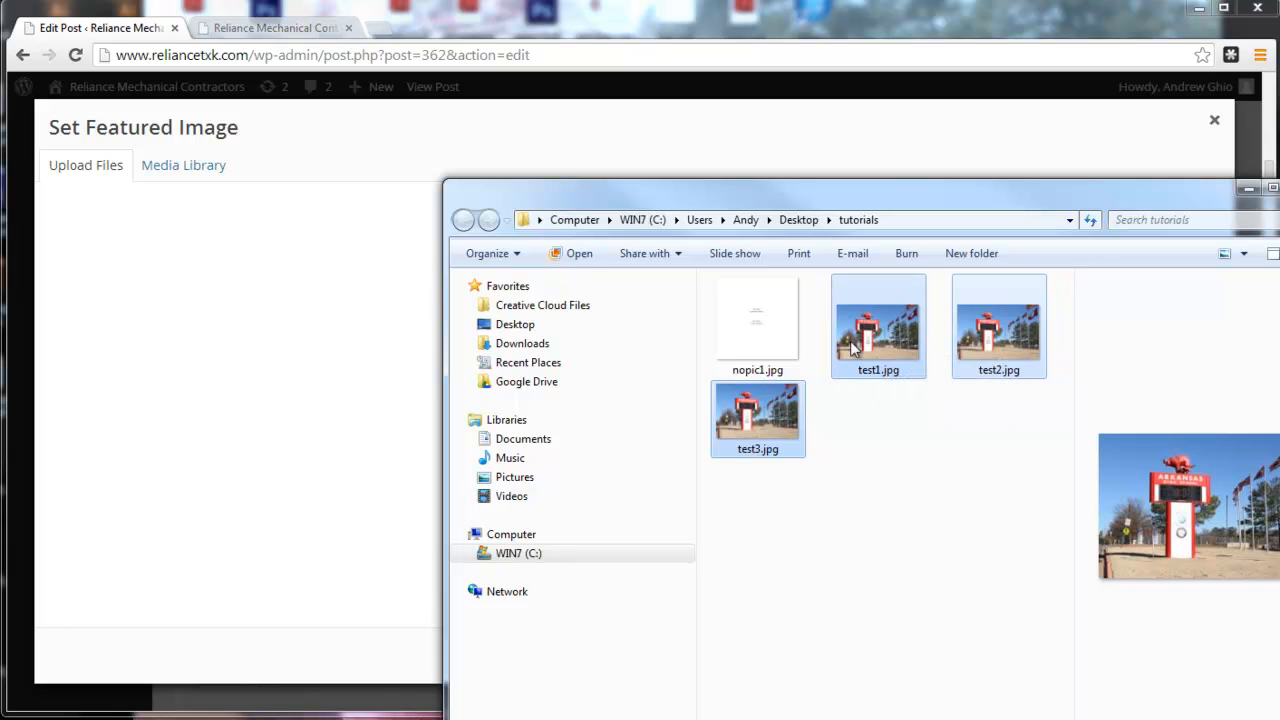
{"action": "left_click_drag", "start_coordinate": [878, 340], "coordinate": [302, 384]}
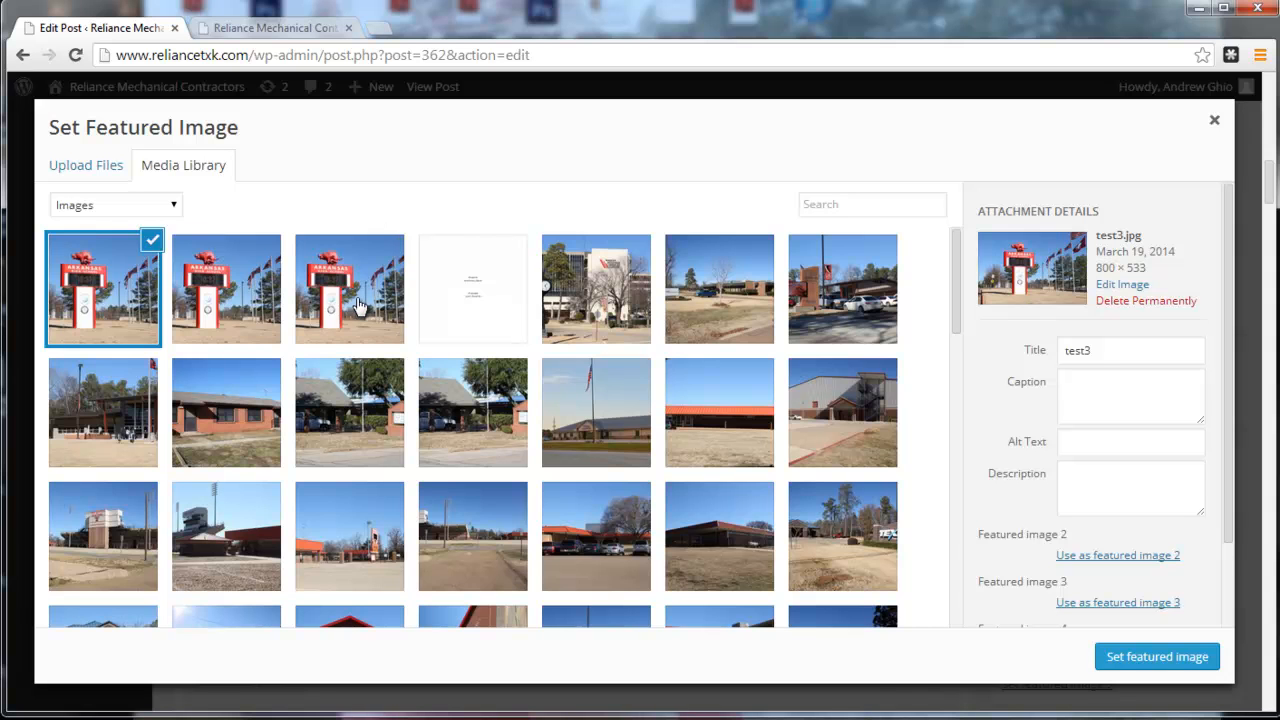
{"action": "left_click", "coordinate": [360, 305]}
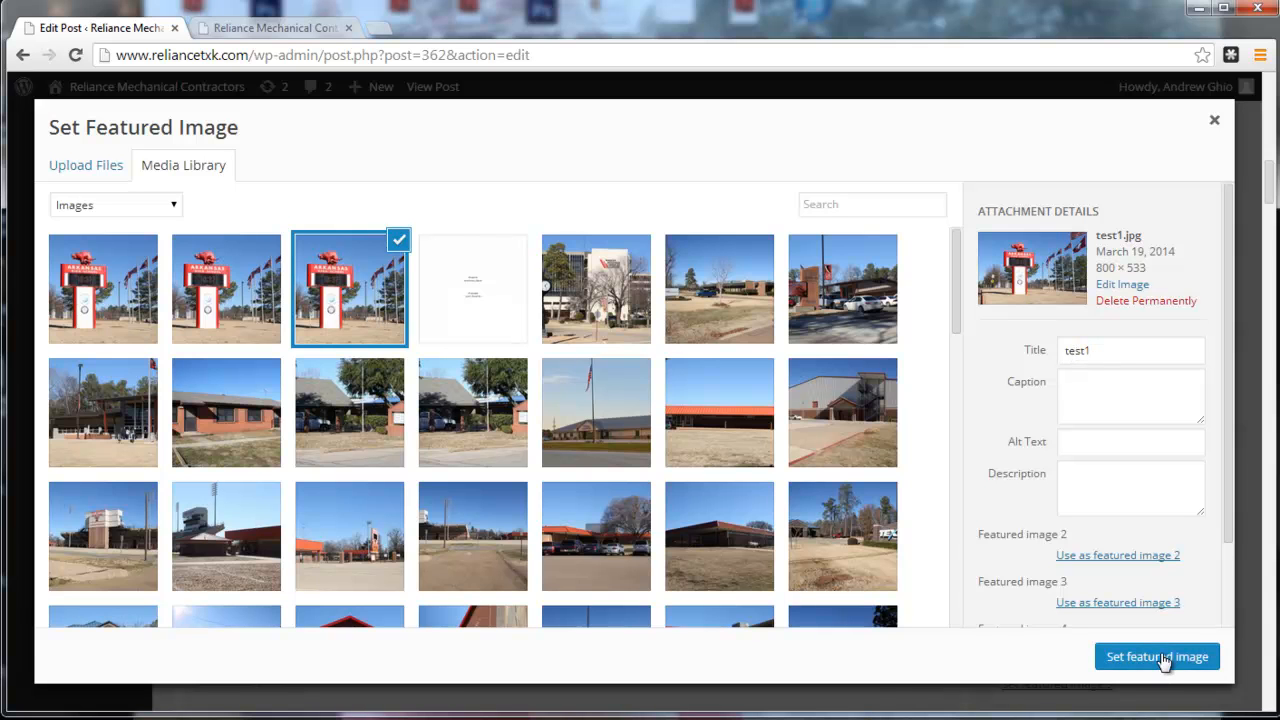
{"action": "left_click", "coordinate": [1158, 662]}
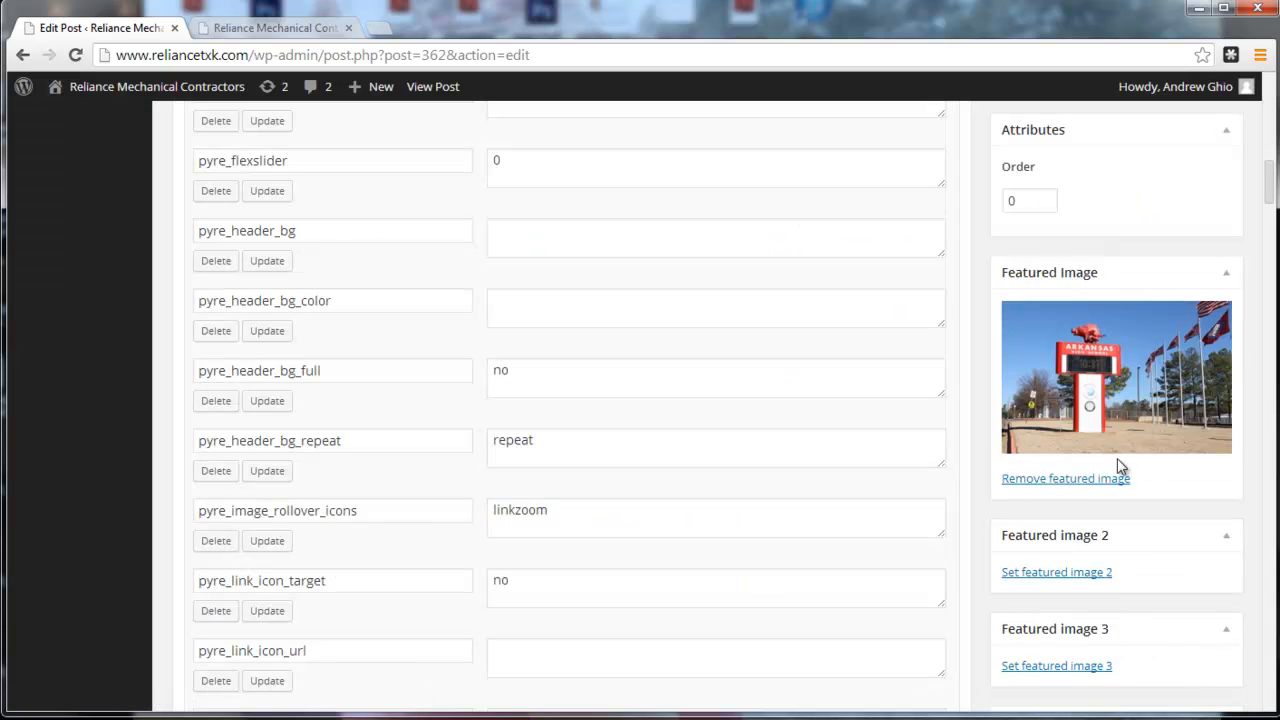
- Assign test2 from the media library as featured image 2 of the portfolio item
{"action": "left_click", "coordinate": [1060, 573]}
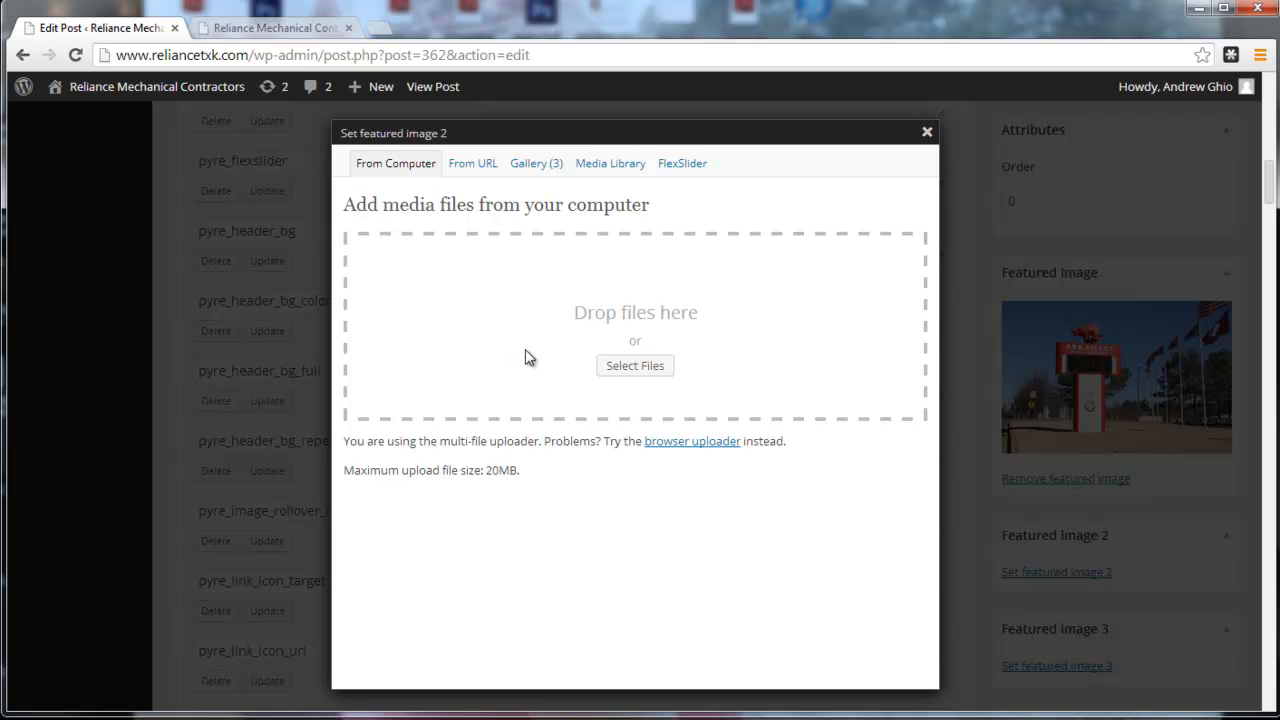
{"action": "left_click", "coordinate": [615, 164]}
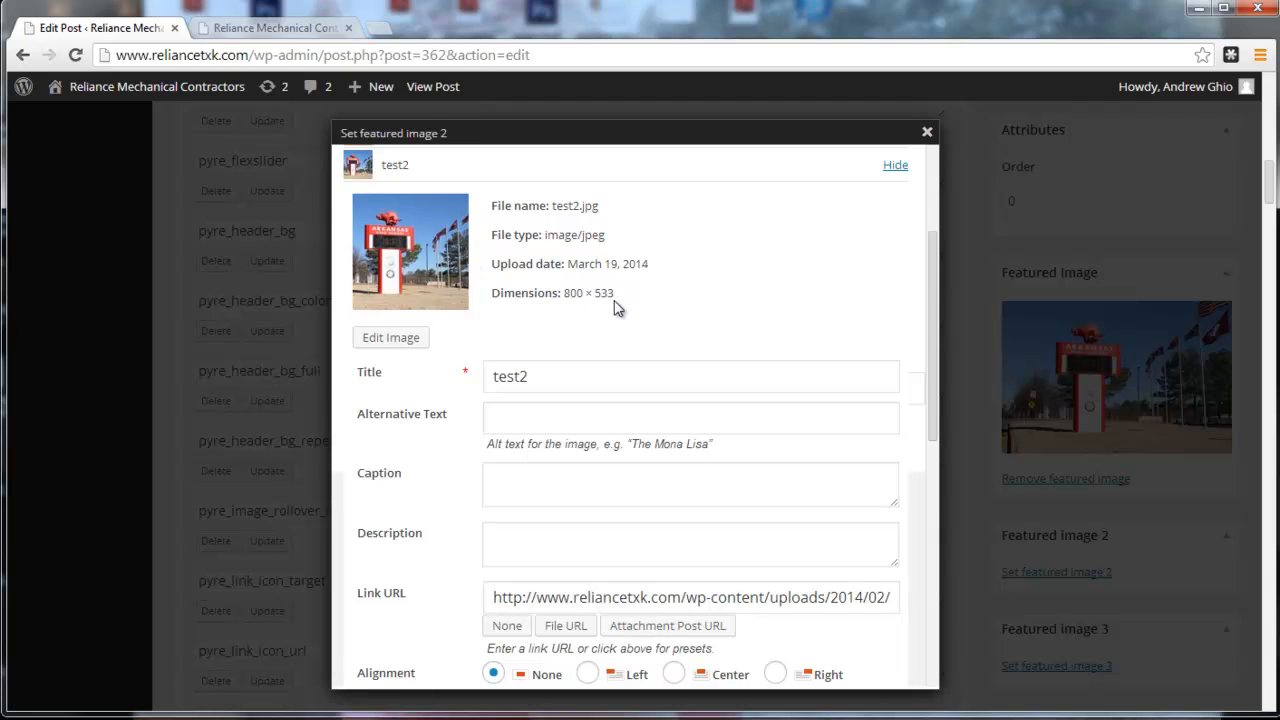
{"action": "scroll", "coordinate": [543, 320], "scroll_direction": "down", "scroll_amount": 2}
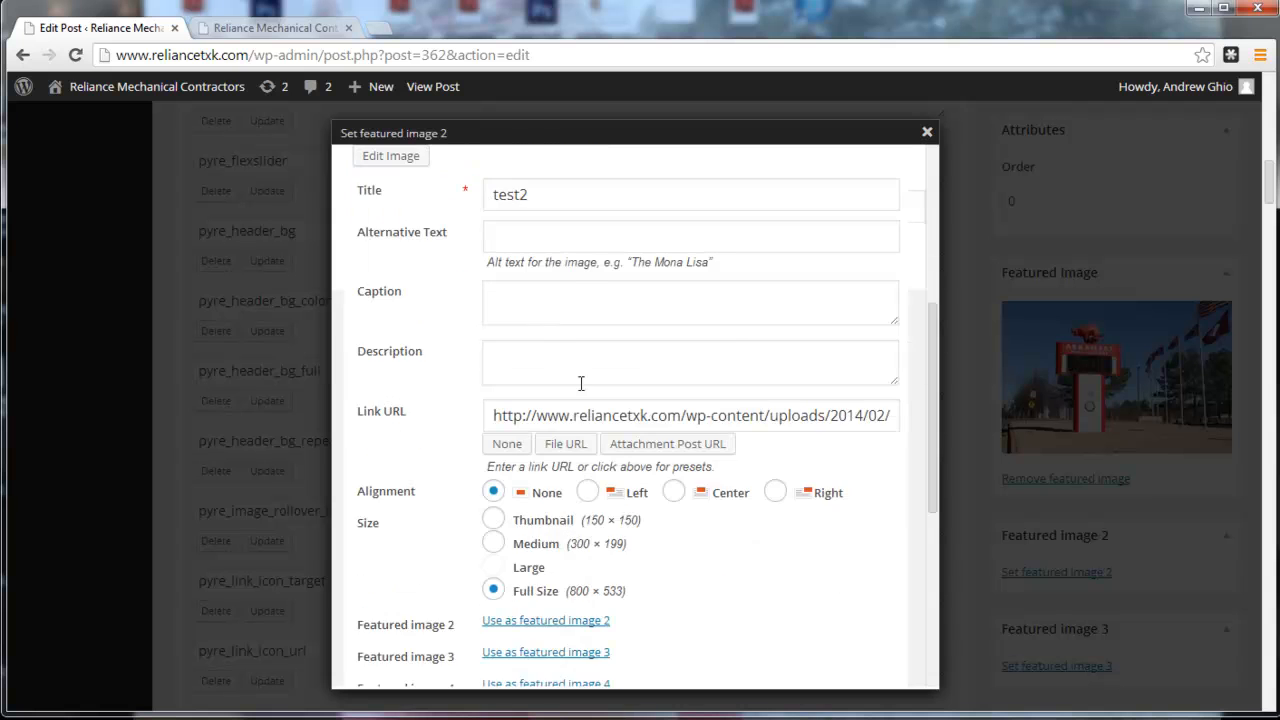
{"action": "scroll", "coordinate": [585, 410], "scroll_direction": "down", "scroll_amount": 2}
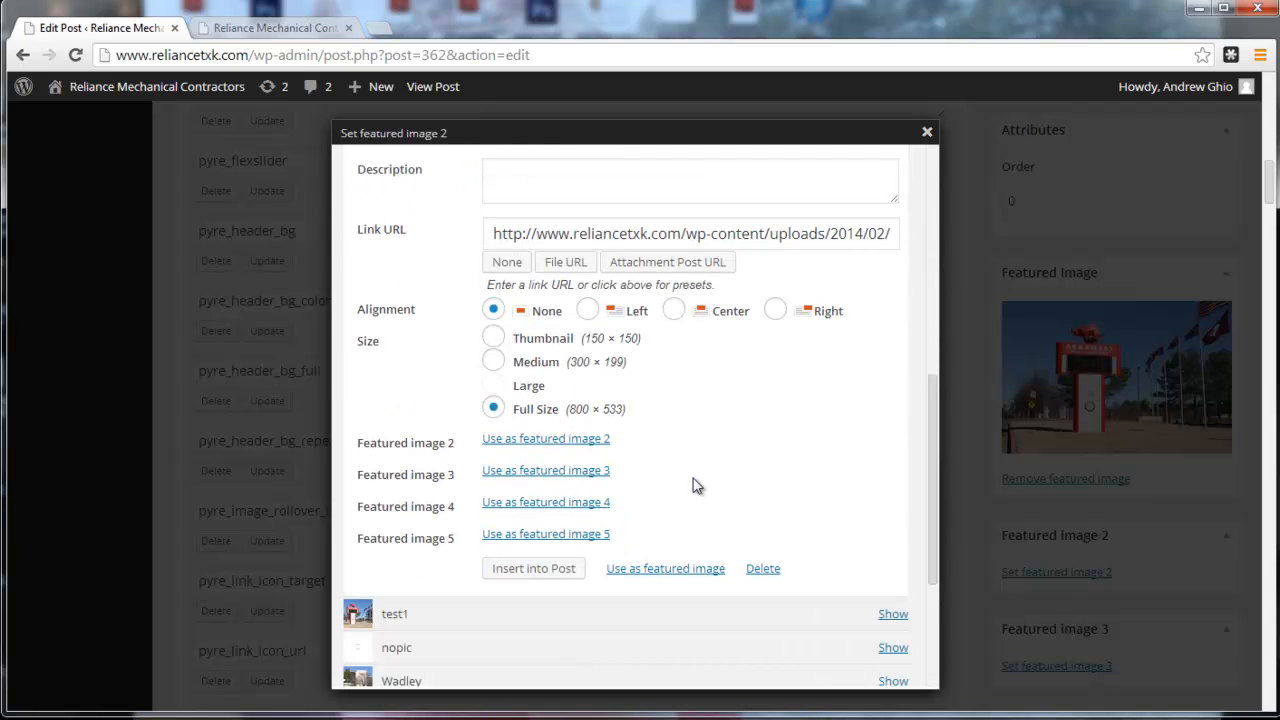
{"action": "left_click", "coordinate": [544, 441]}
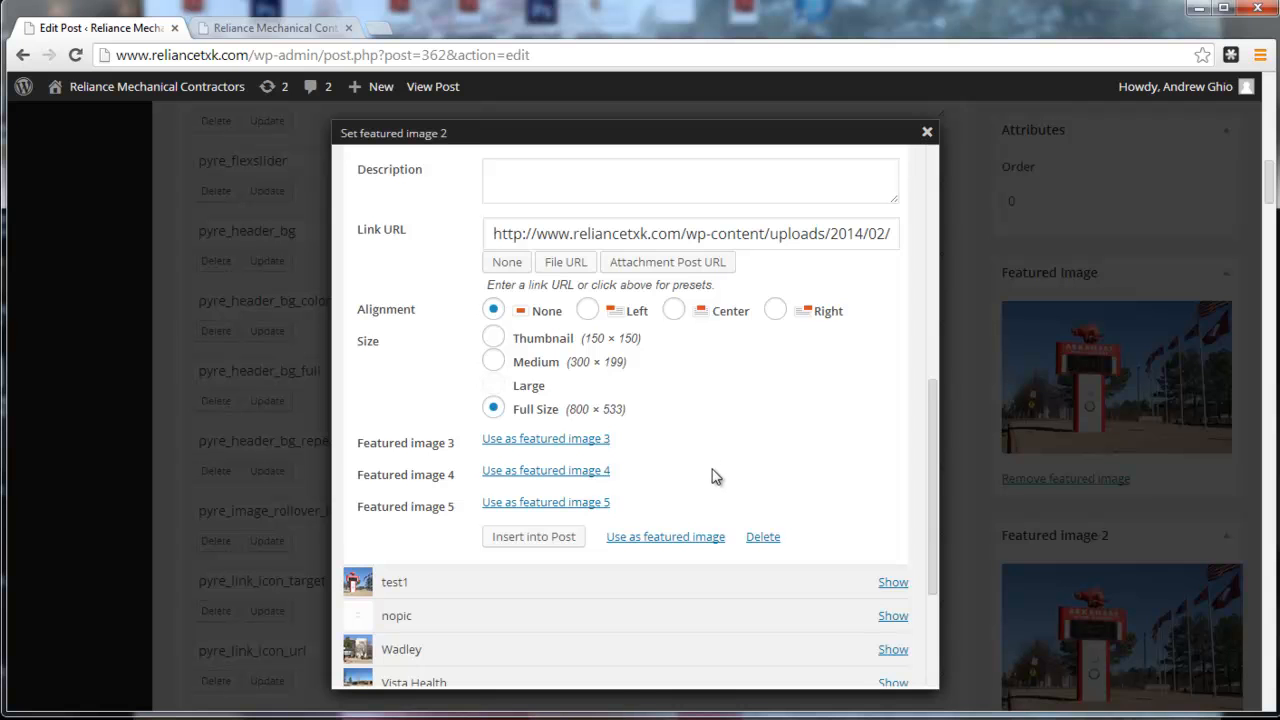
- Assign test3 from the media library as featured image 3 and close the image dialog
{"action": "scroll", "coordinate": [674, 487], "scroll_direction": "up", "scroll_amount": 5}
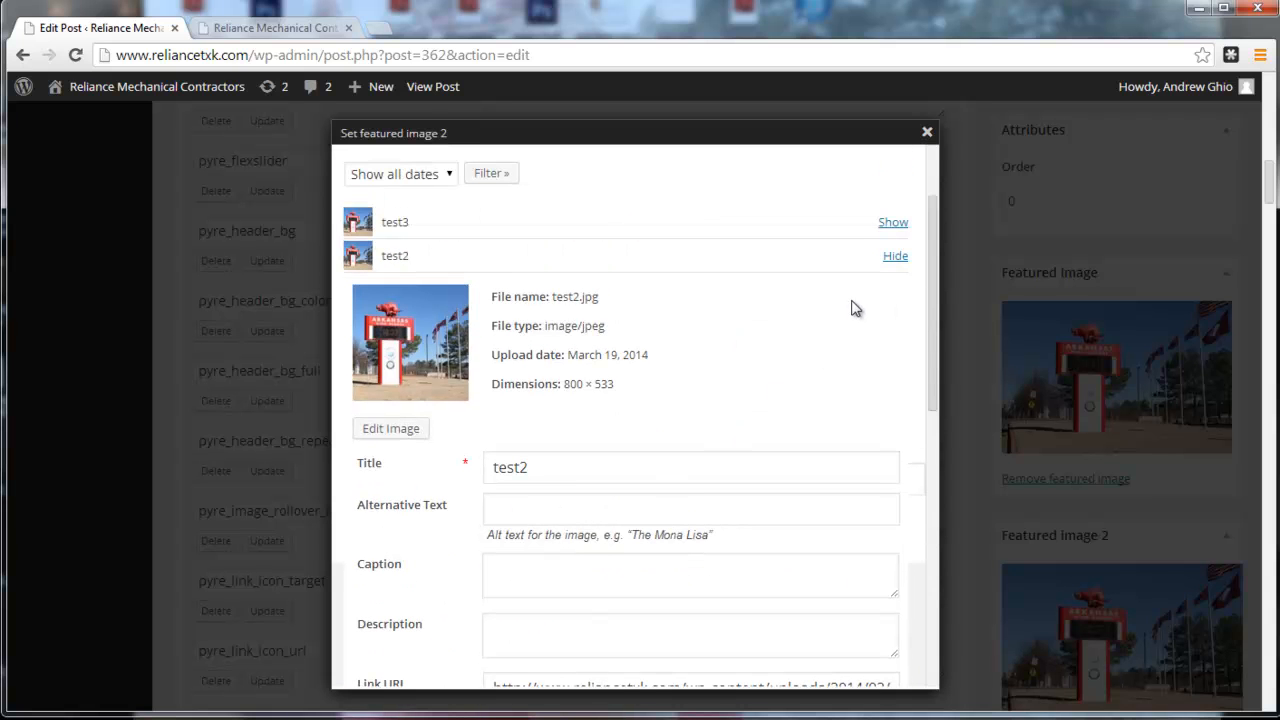
{"action": "left_click", "coordinate": [893, 223]}
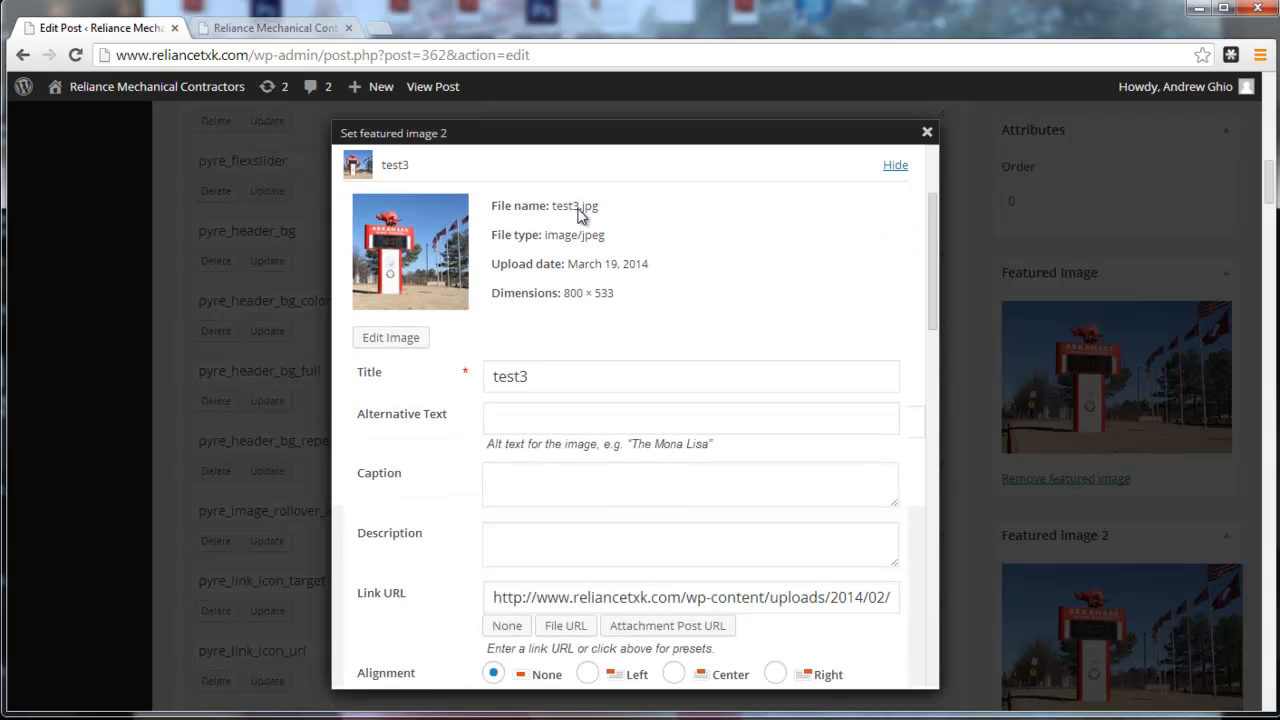
{"action": "scroll", "coordinate": [580, 345], "scroll_direction": "down", "scroll_amount": 2}
{"action": "scroll", "coordinate": [552, 500], "scroll_direction": "down", "scroll_amount": 1}
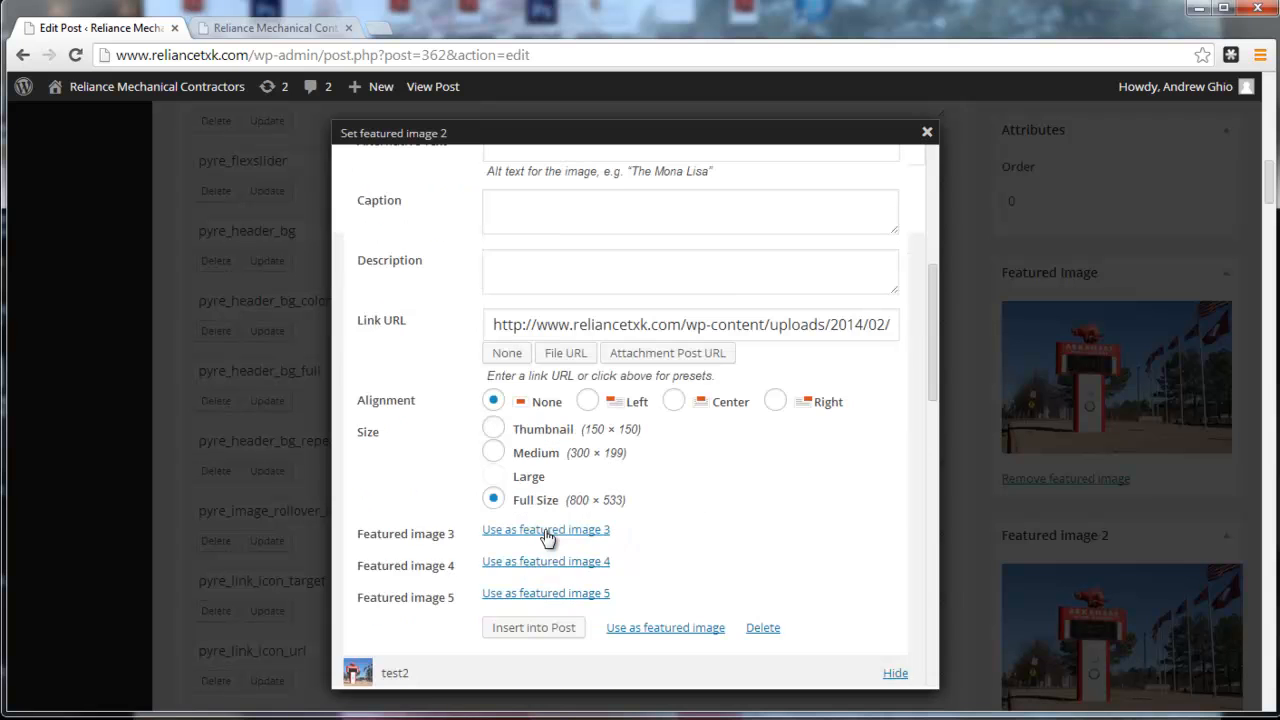
{"action": "left_click", "coordinate": [541, 537]}
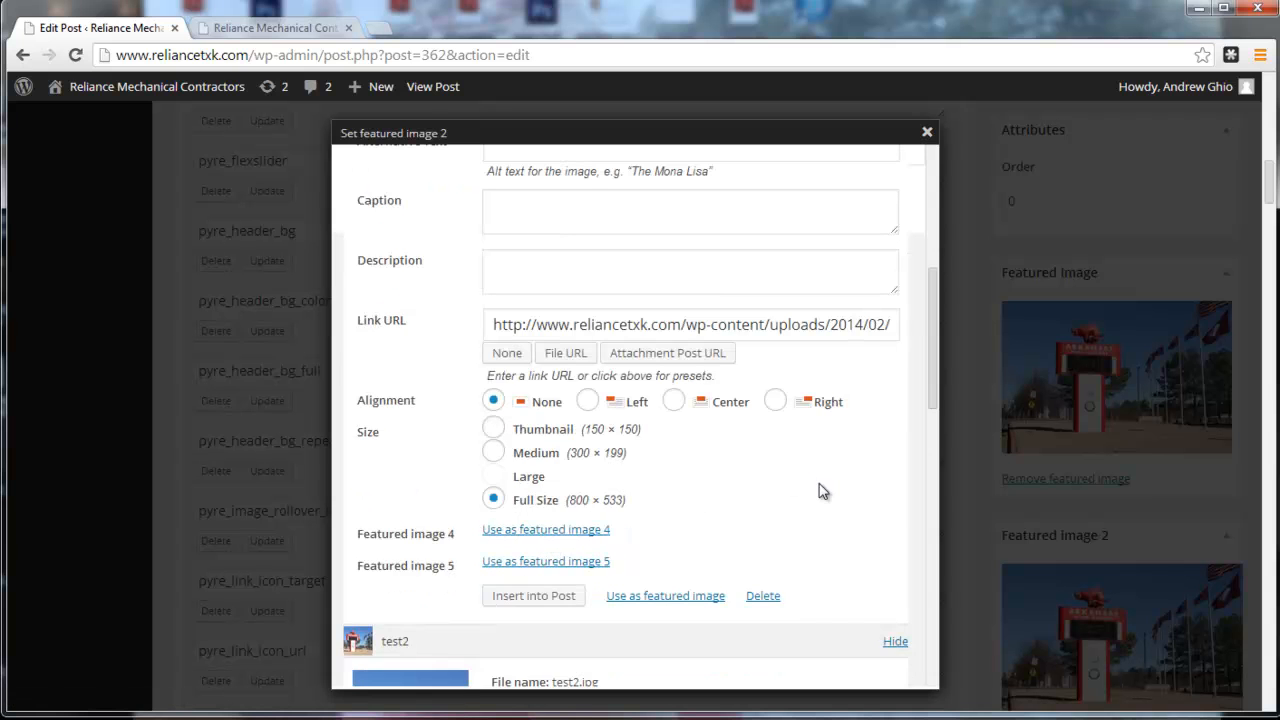
{"action": "left_click", "coordinate": [927, 134]}
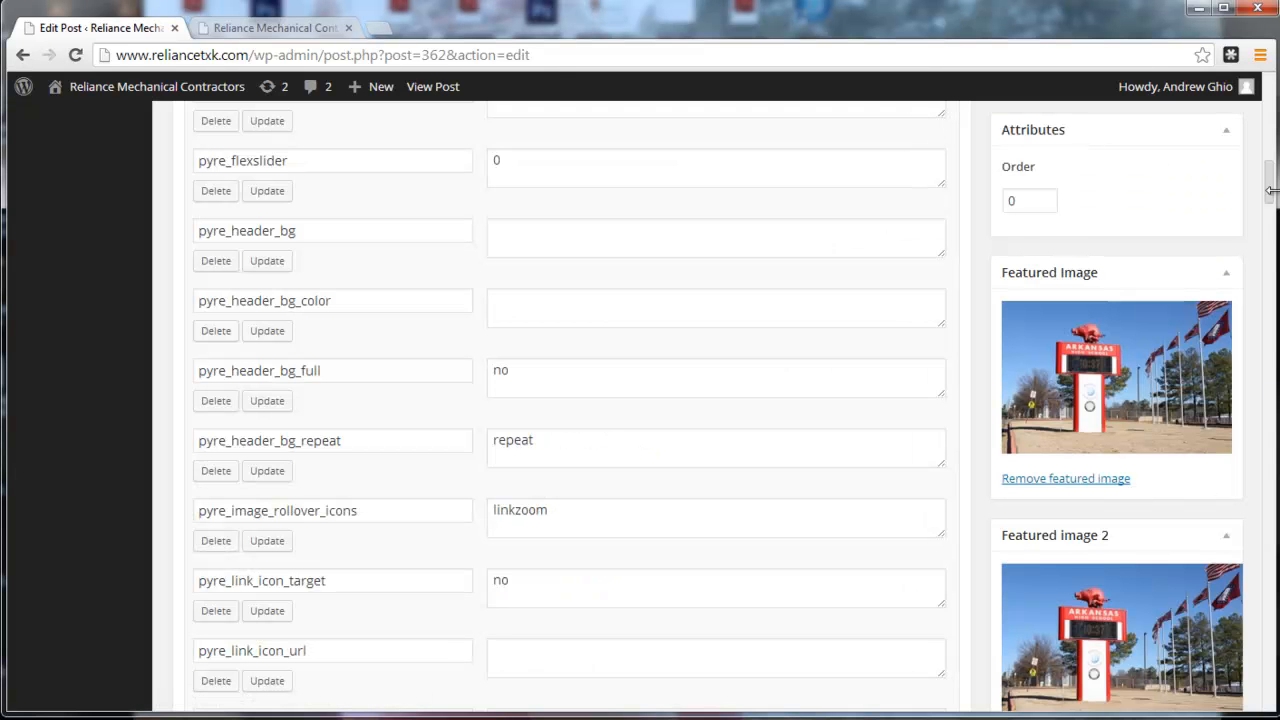
- Update the Texas Department of Transportation portfolio item to save its newly assigned featured images
{"action": "left_click_drag", "start_coordinate": [1268, 195], "coordinate": [1271, 165]}
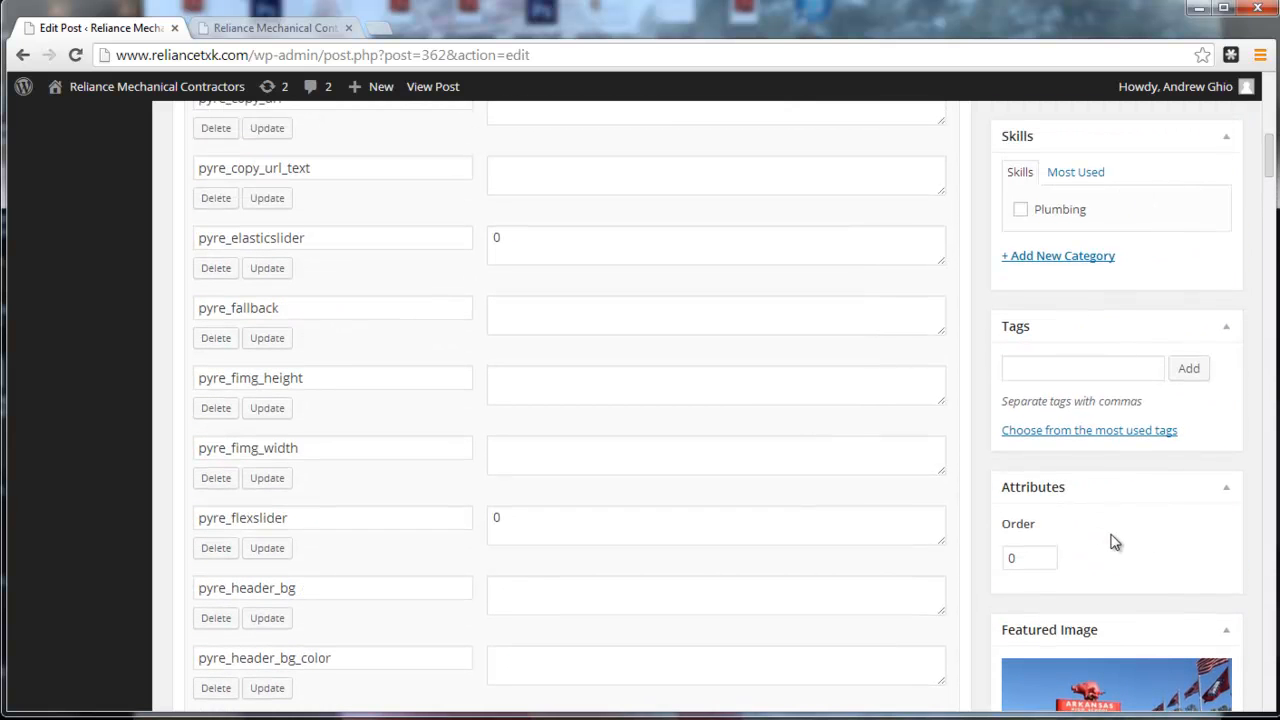
{"action": "scroll", "coordinate": [1114, 540], "scroll_direction": "up", "scroll_amount": 2}
{"action": "scroll", "coordinate": [1114, 540], "scroll_direction": "up", "scroll_amount": 8}
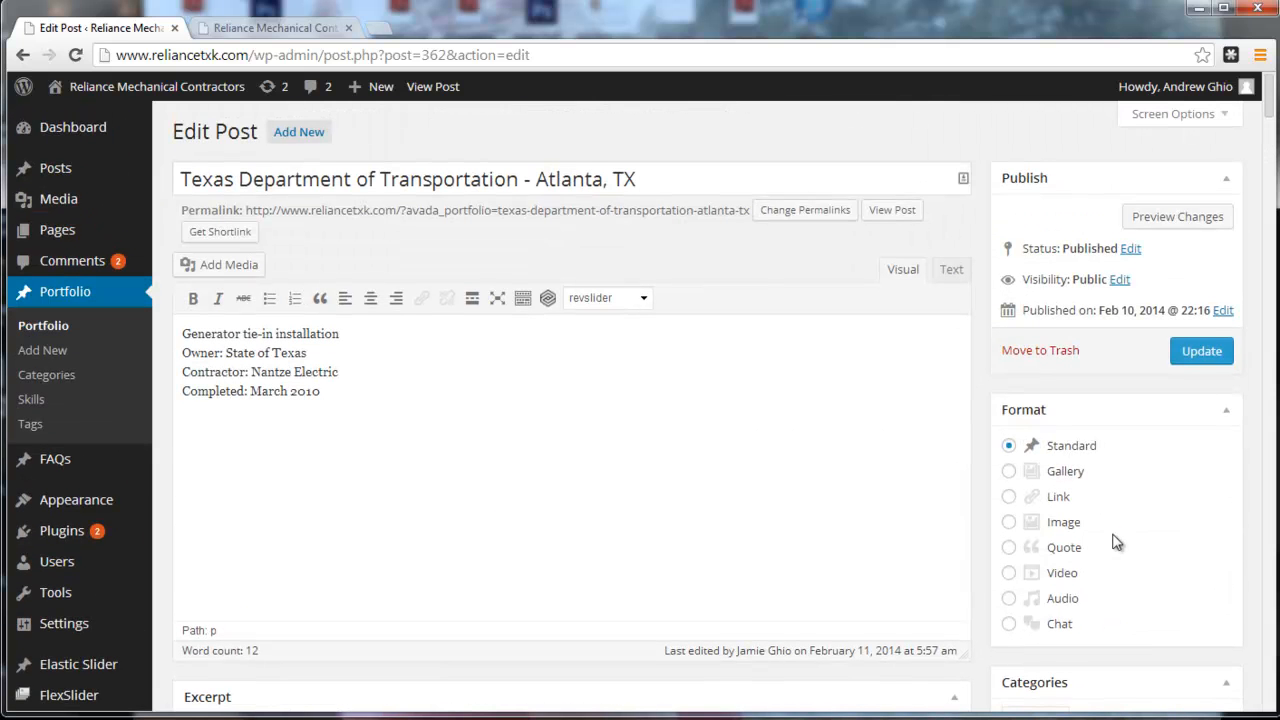
{"action": "left_click", "coordinate": [1201, 352]}
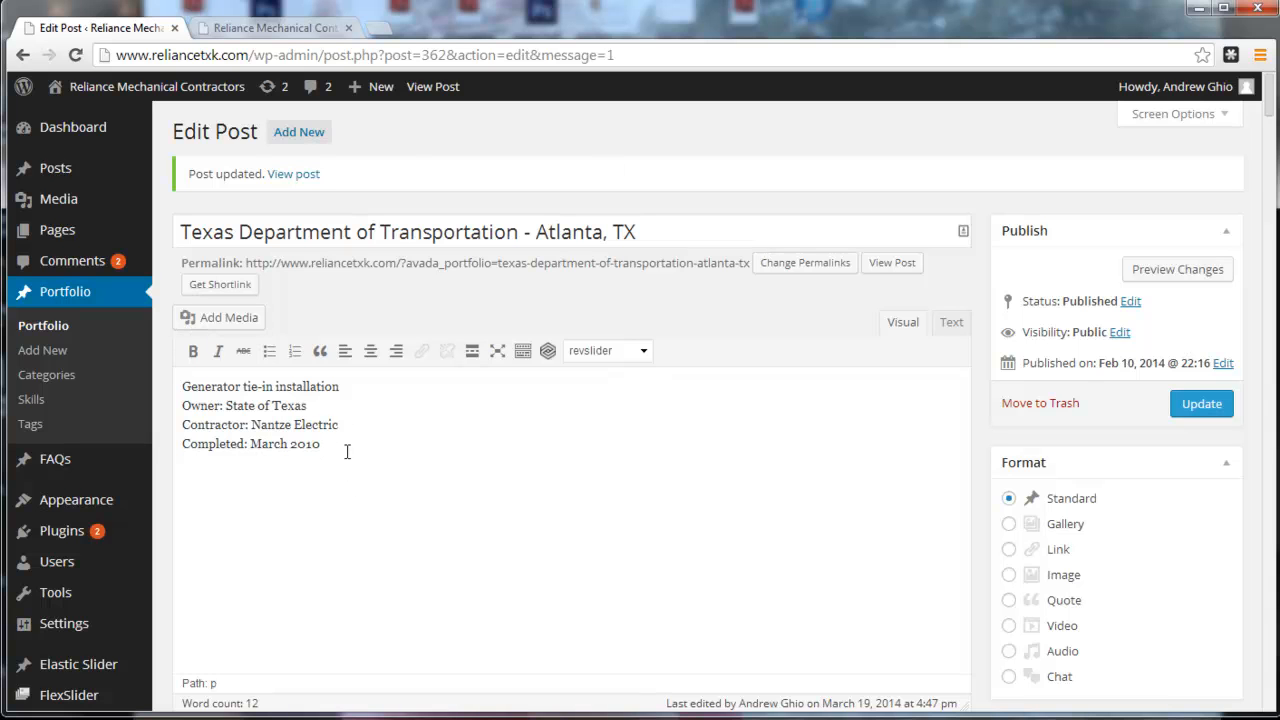
- Switch to the live site and open the Texas Department of Transportation project from the Projects Portfolio page to review its image slideshow and description
{"action": "left_click", "coordinate": [283, 28]}
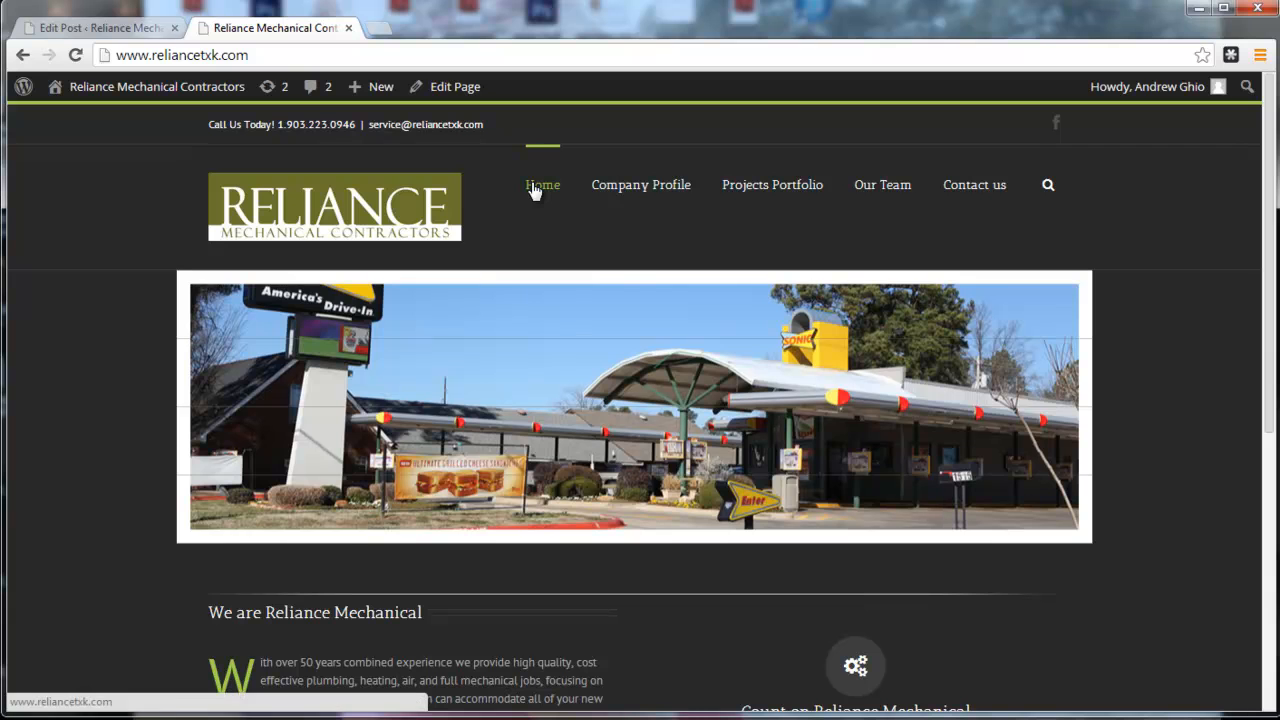
{"action": "left_click", "coordinate": [766, 190]}
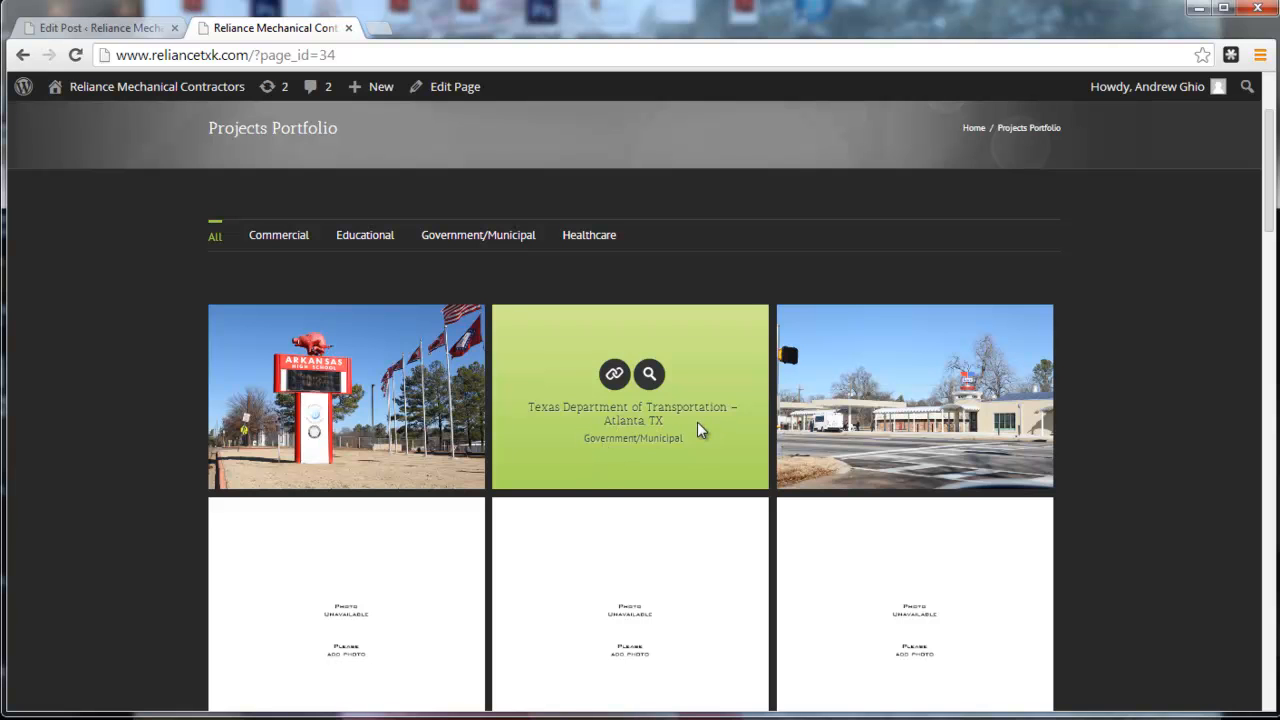
{"action": "left_click", "coordinate": [613, 377]}
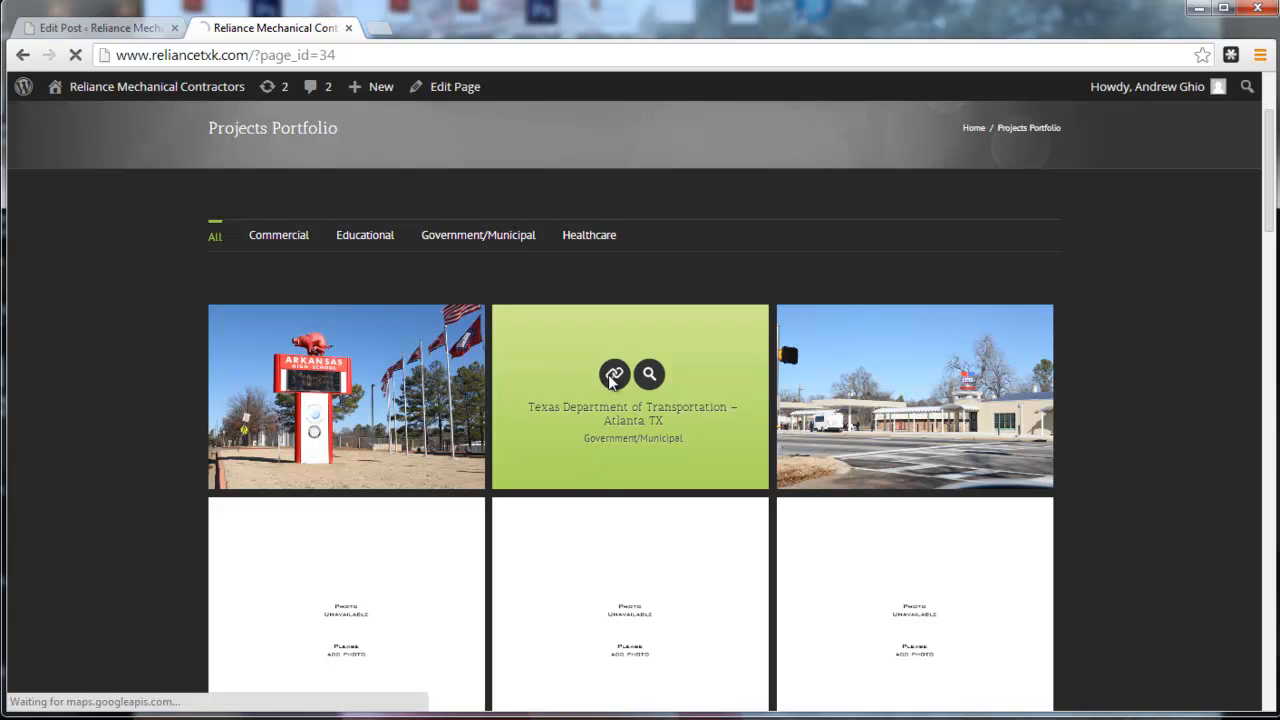
{"action": "scroll", "coordinate": [609, 392], "scroll_direction": "down", "scroll_amount": 3}
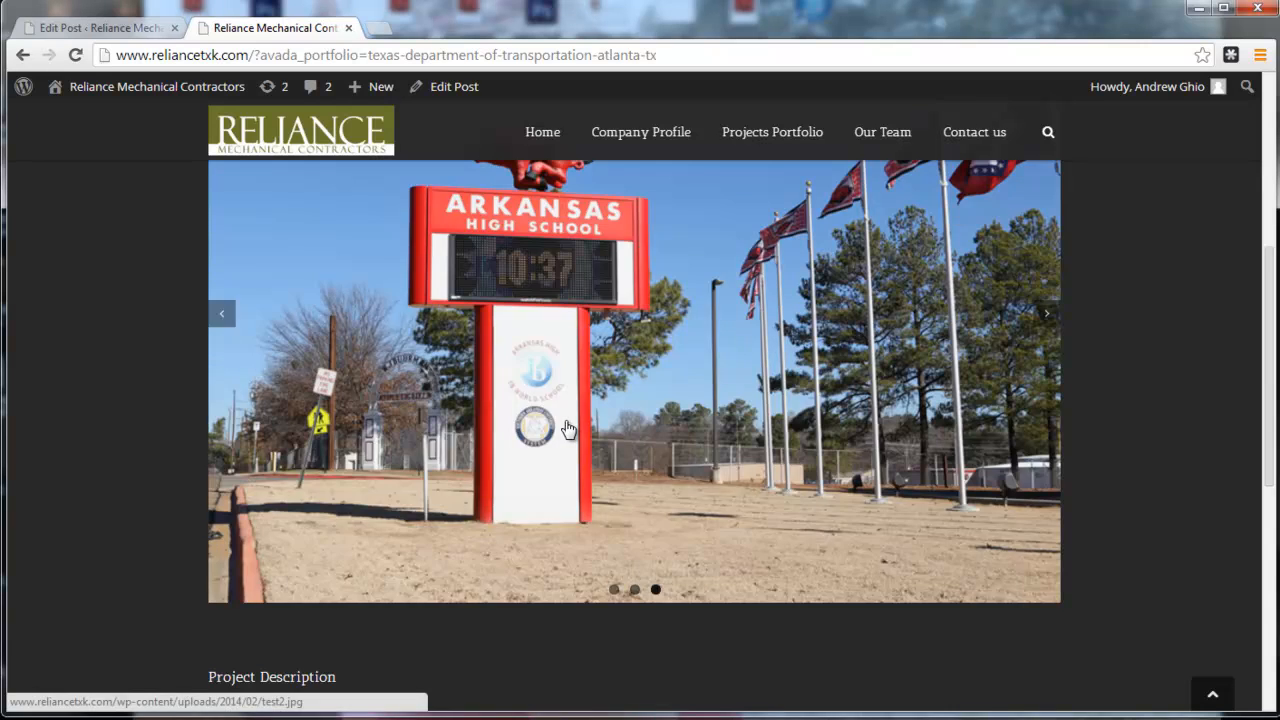
{"action": "scroll", "coordinate": [560, 435], "scroll_direction": "down", "scroll_amount": 4}
{"action": "scroll", "coordinate": [605, 335], "scroll_direction": "up", "scroll_amount": 2}
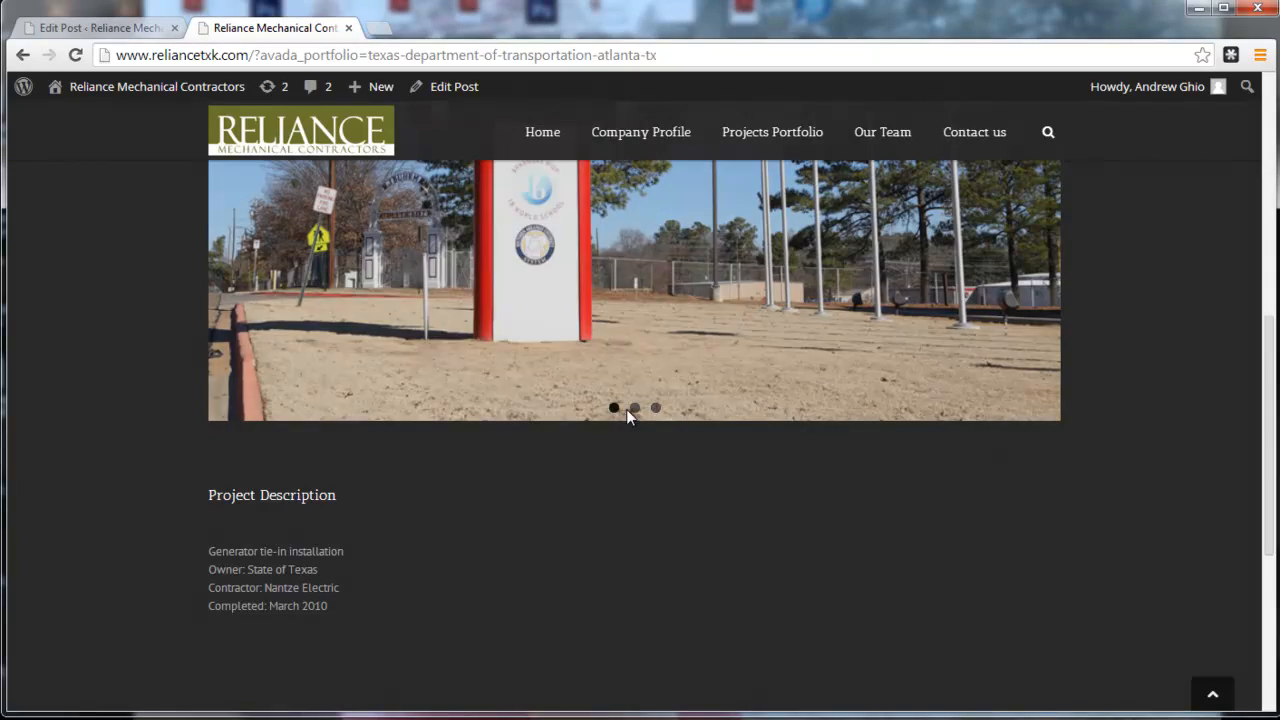
{"action": "scroll", "coordinate": [560, 320], "scroll_direction": "up", "scroll_amount": 5}
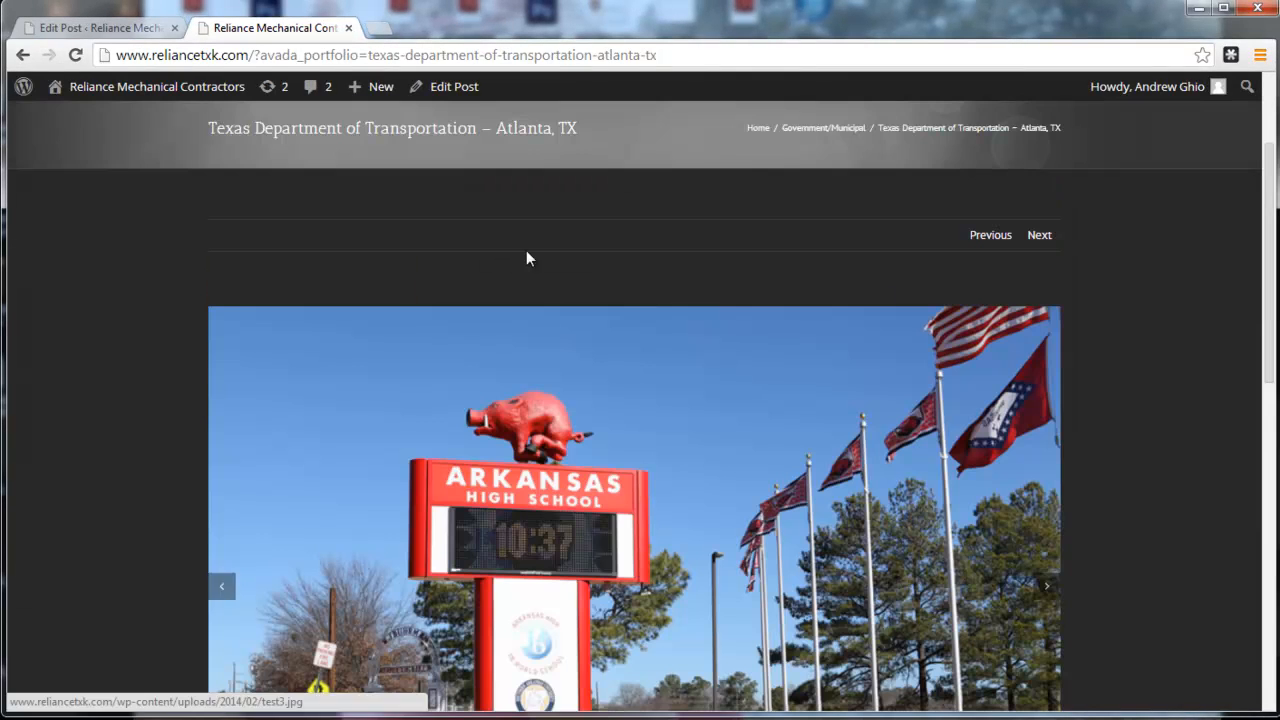
- Return to the portfolio item's editor and remove featured image 3, featured image 2 and the main featured image
{"action": "left_click", "coordinate": [103, 30]}
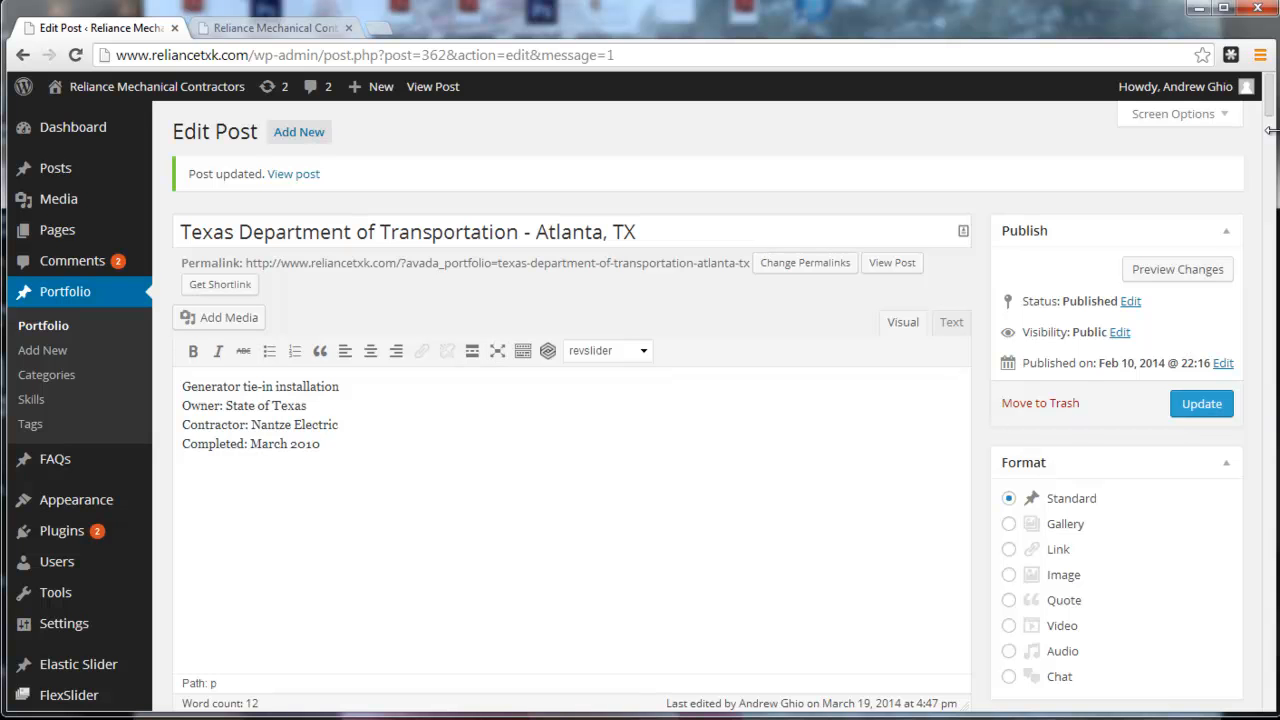
{"action": "left_click_drag", "start_coordinate": [1270, 106], "coordinate": [1267, 224]}
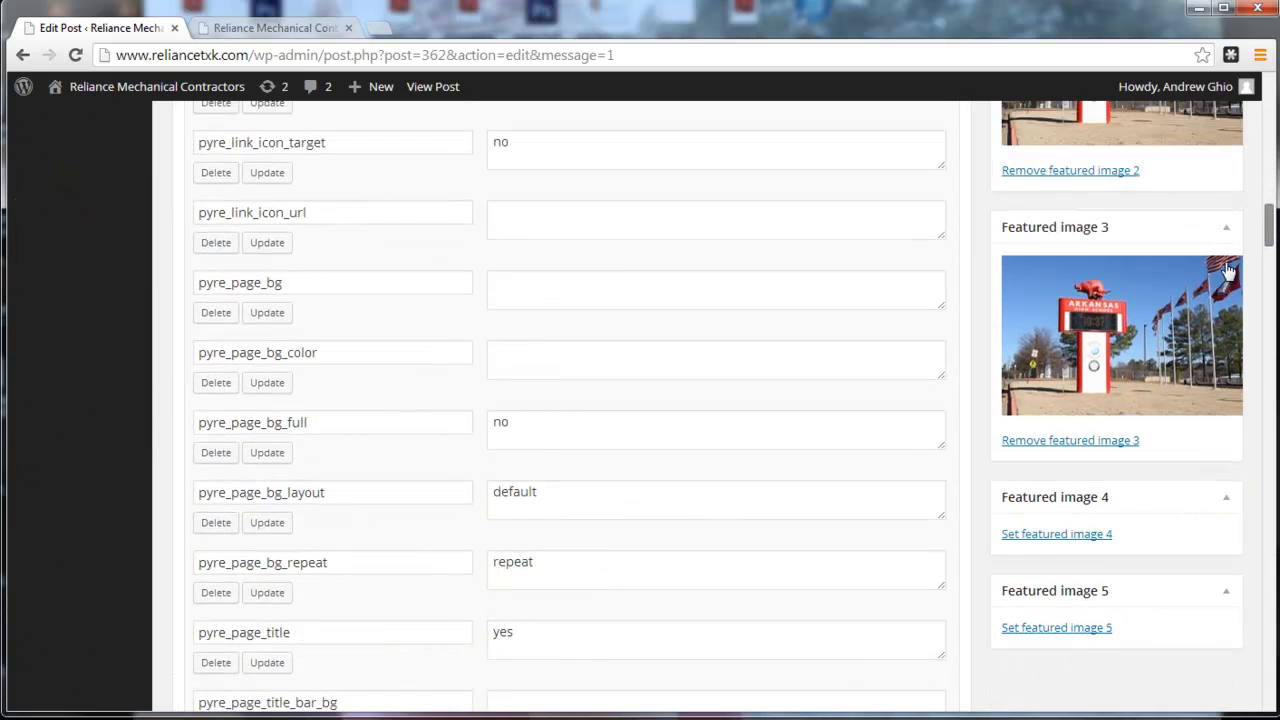
{"action": "left_click", "coordinate": [1066, 441]}
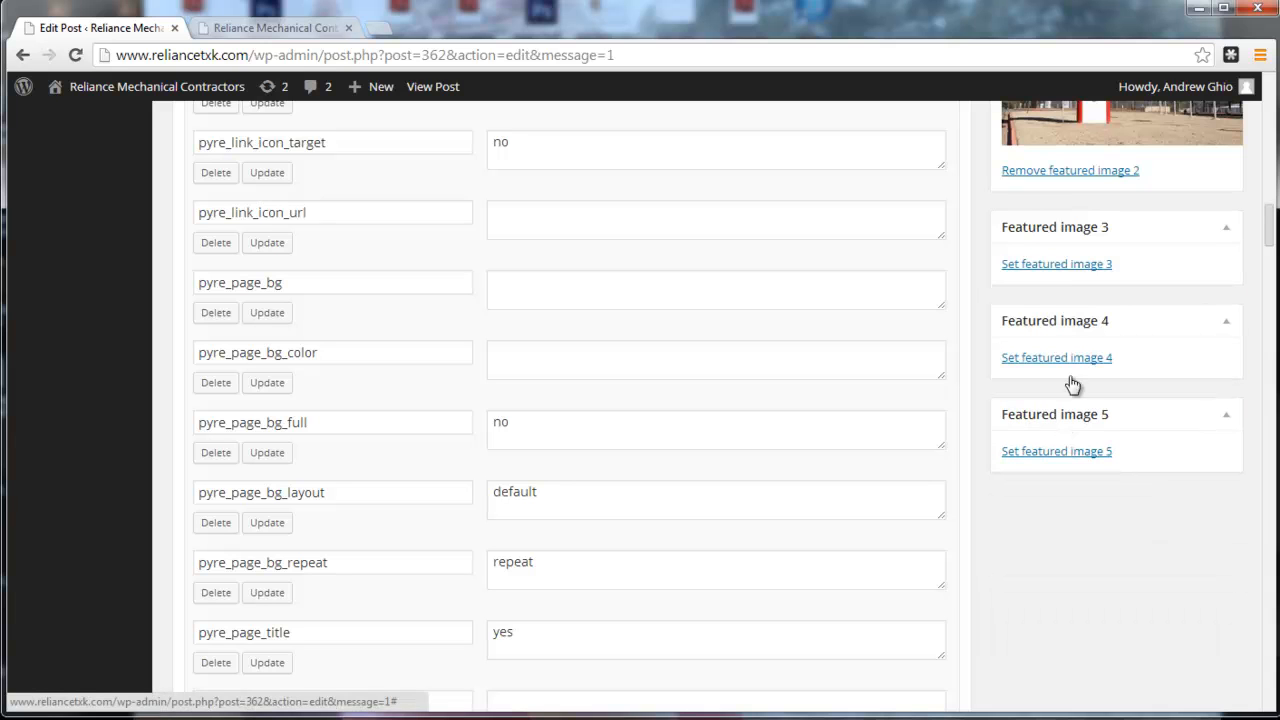
{"action": "left_click", "coordinate": [1068, 171]}
{"action": "scroll", "coordinate": [1066, 440], "scroll_direction": "up", "scroll_amount": 5}
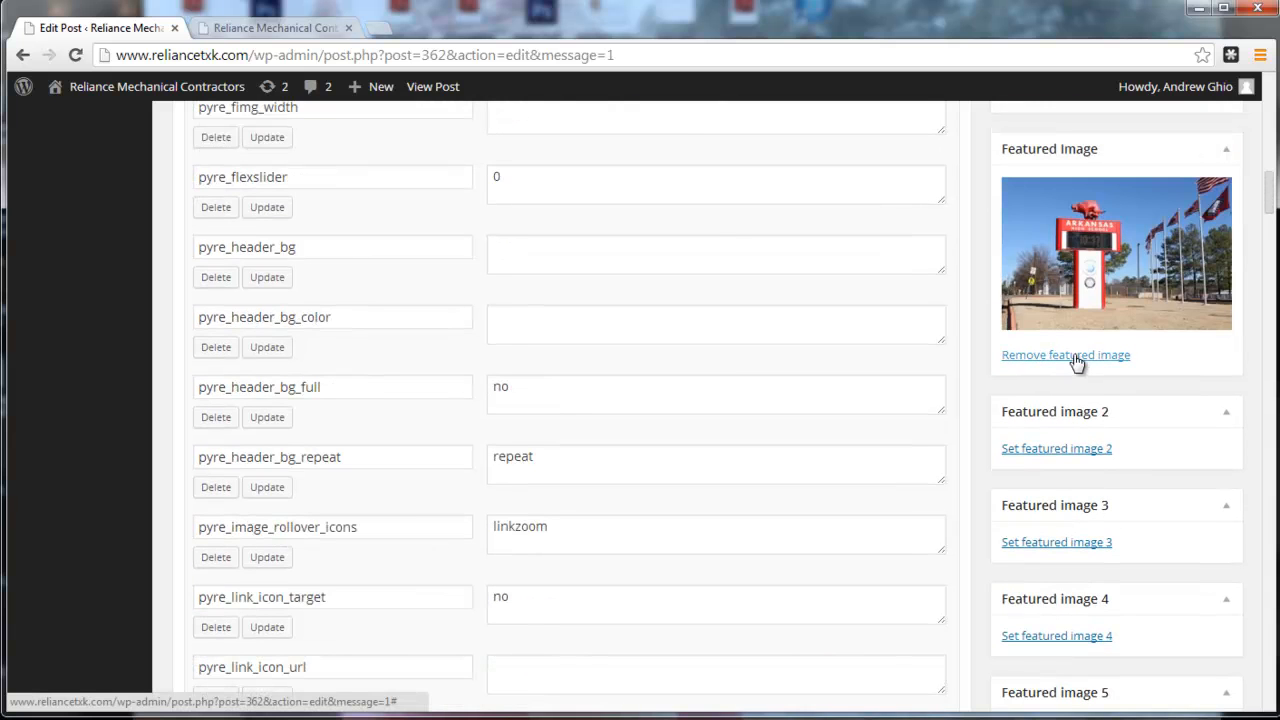
{"action": "left_click", "coordinate": [1076, 362]}
{"action": "scroll", "coordinate": [1080, 363], "scroll_direction": "up", "scroll_amount": 3}
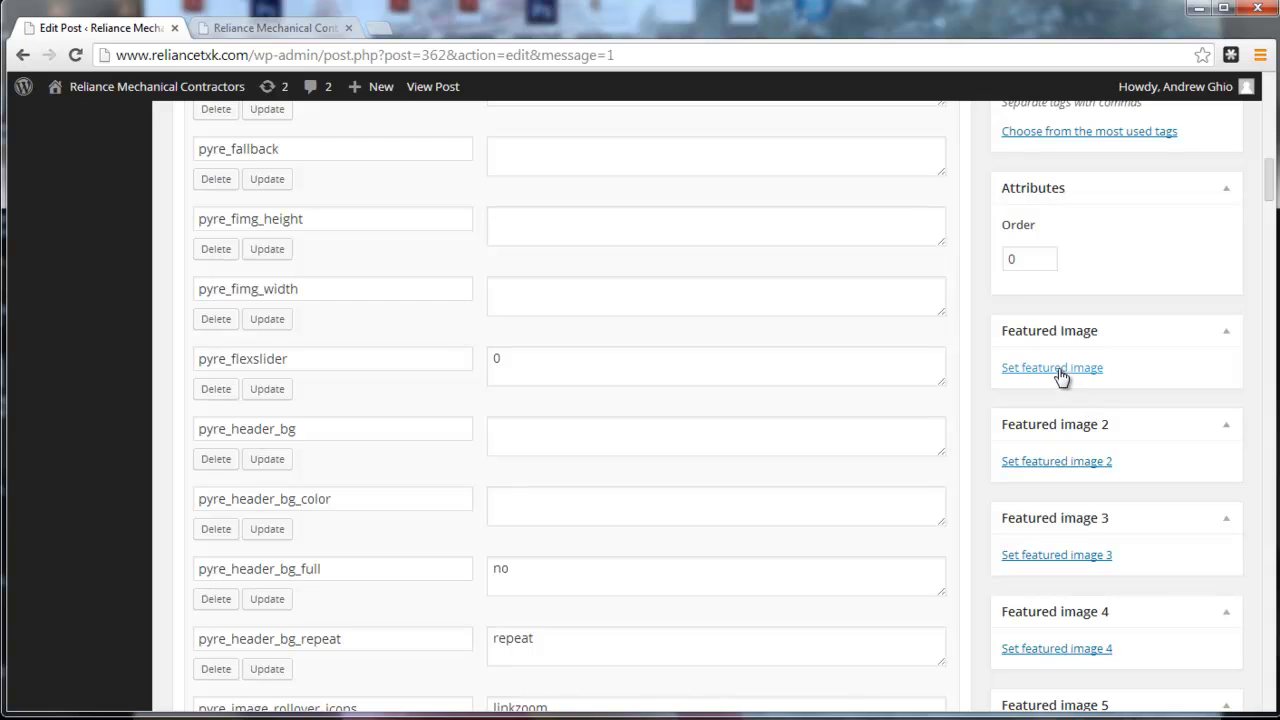
- Set nopic1.jpg from the media library as the main featured image and update the portfolio item
{"action": "left_click", "coordinate": [1058, 369]}
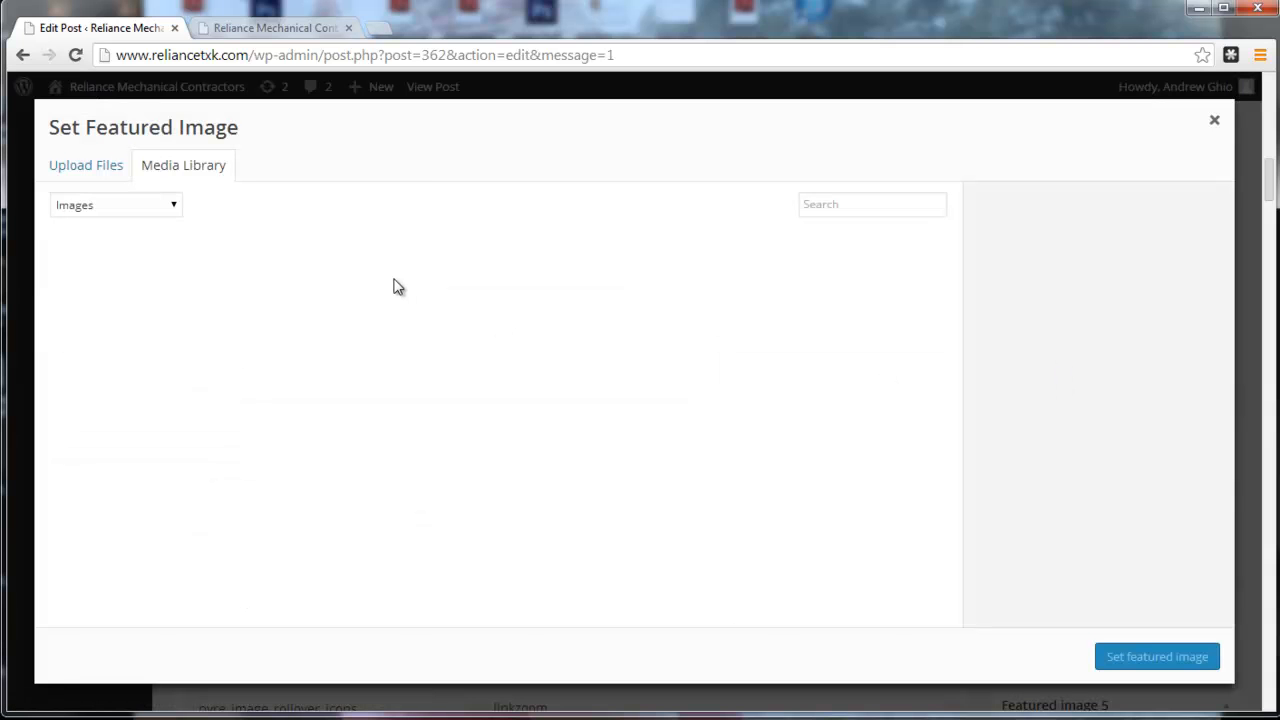
{"action": "left_click", "coordinate": [485, 303]}
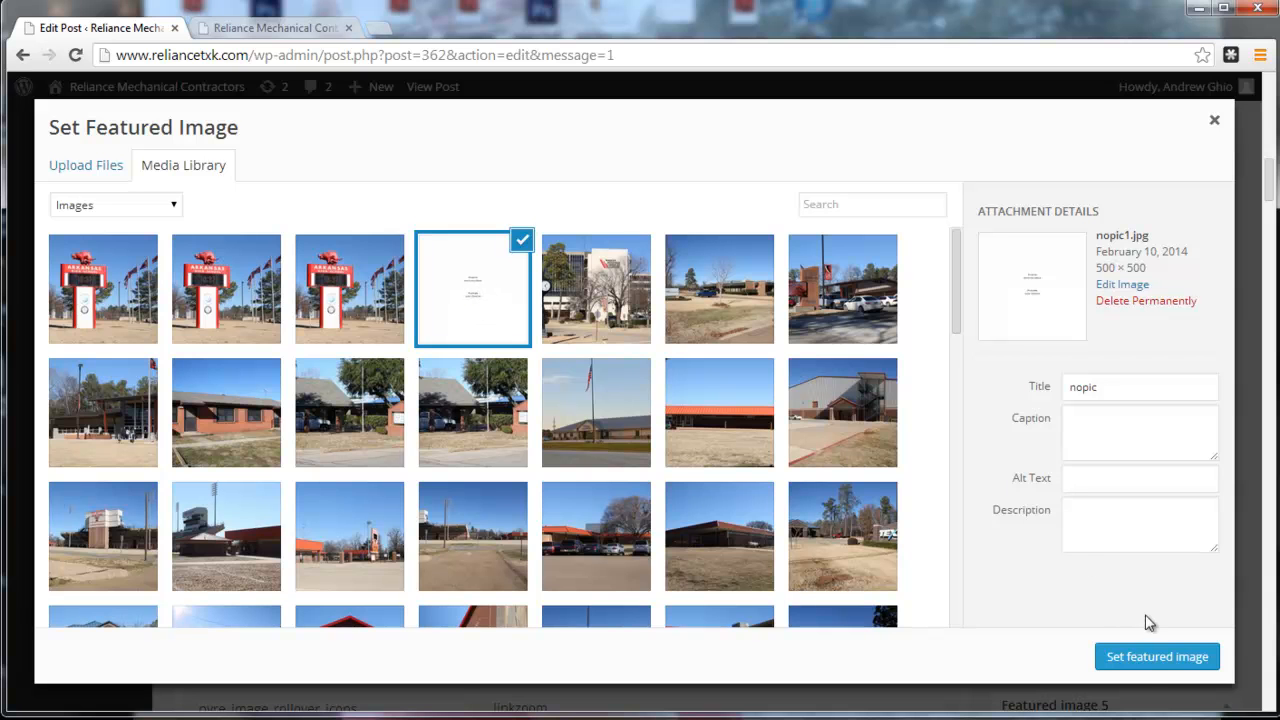
{"action": "left_click", "coordinate": [1150, 658]}
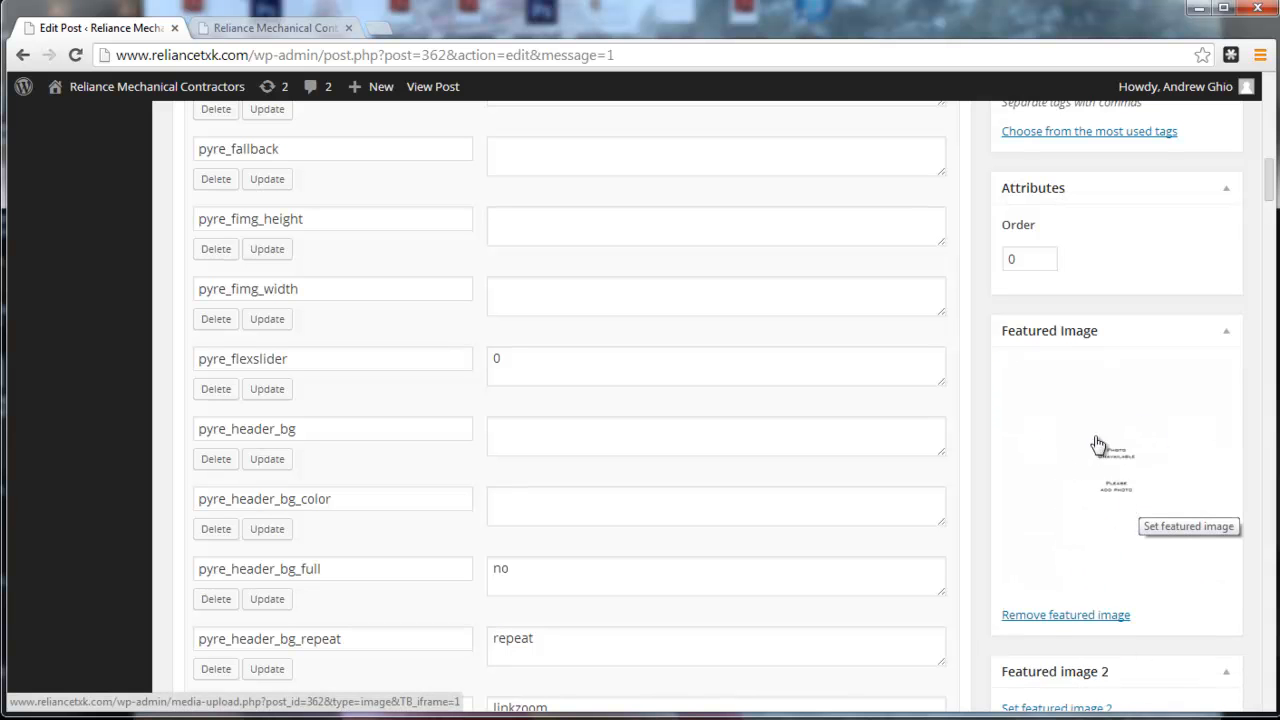
{"action": "scroll", "coordinate": [1104, 492], "scroll_direction": "up", "scroll_amount": 15}
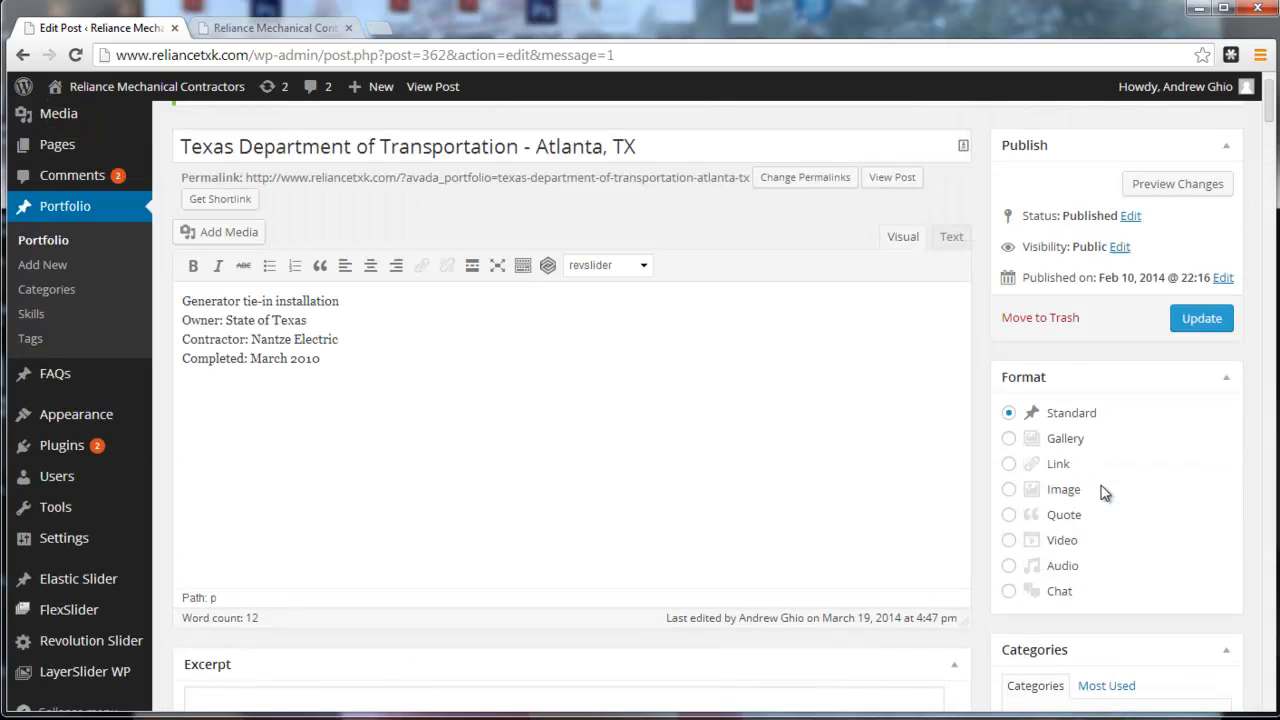
{"action": "left_click", "coordinate": [1198, 318]}
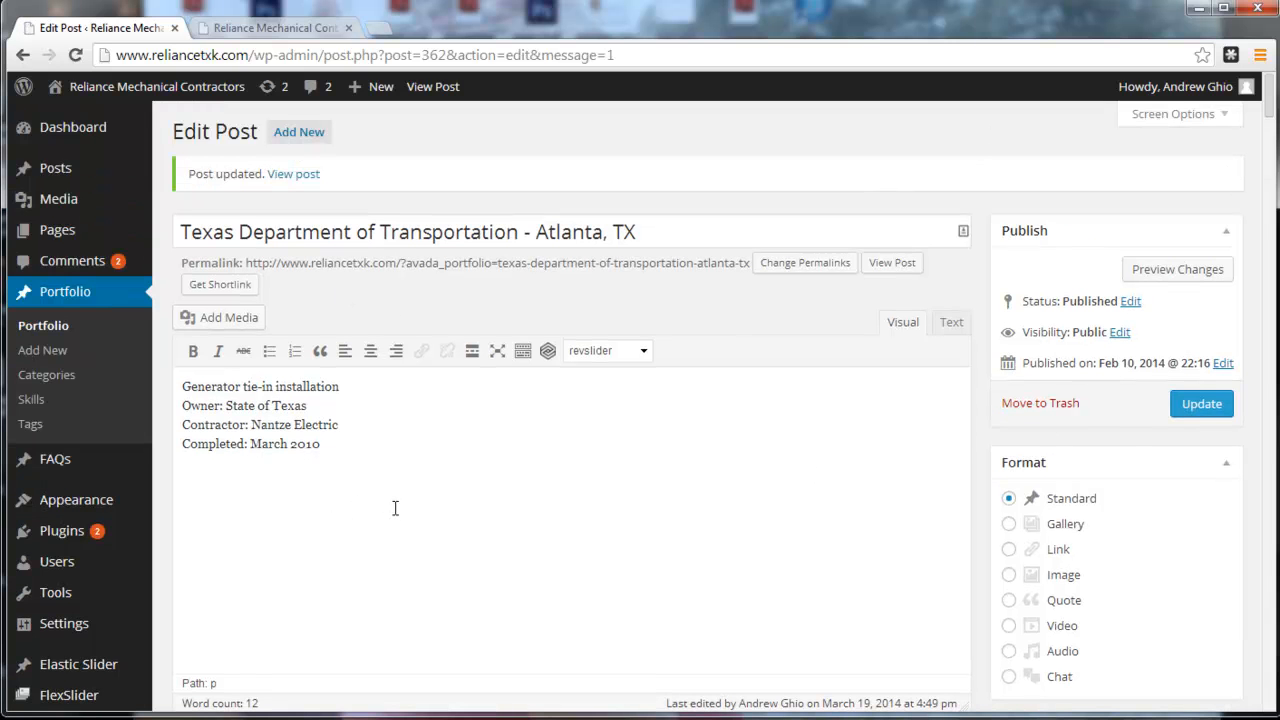
- Reload the project's page on the live site and check its displayed featured image
{"action": "left_click", "coordinate": [292, 27]}
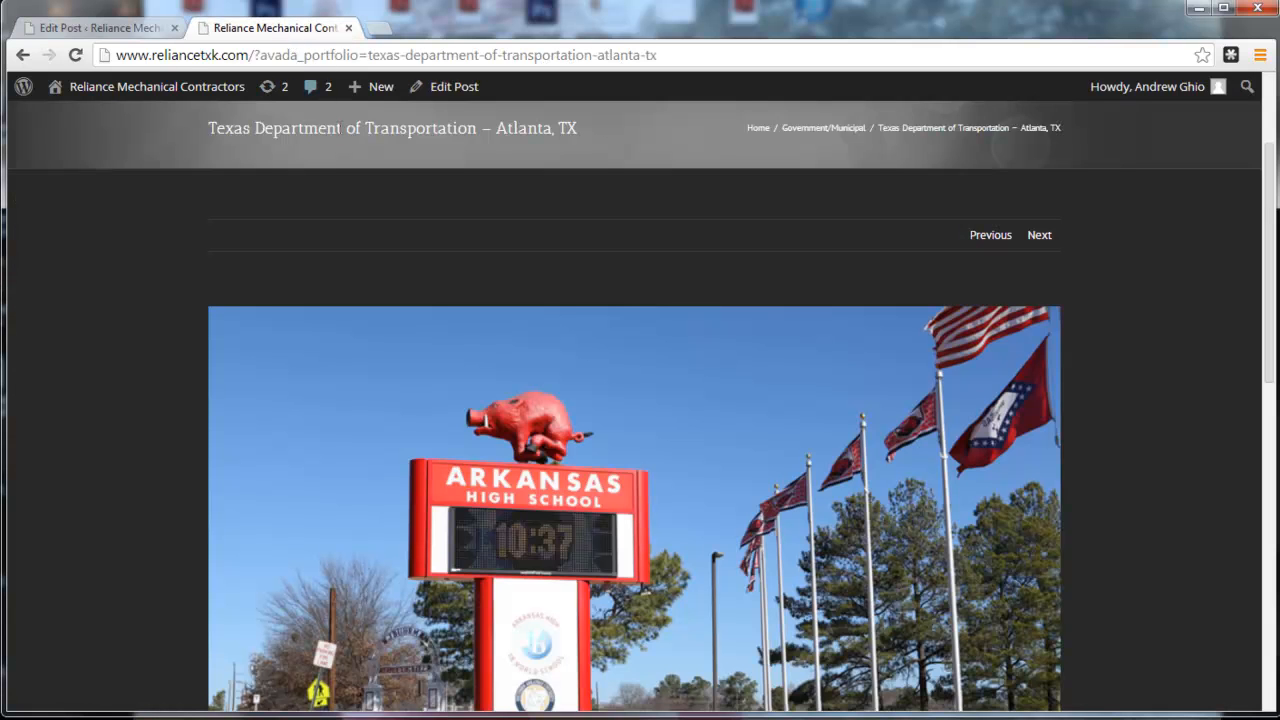
{"action": "left_click", "coordinate": [75, 55]}
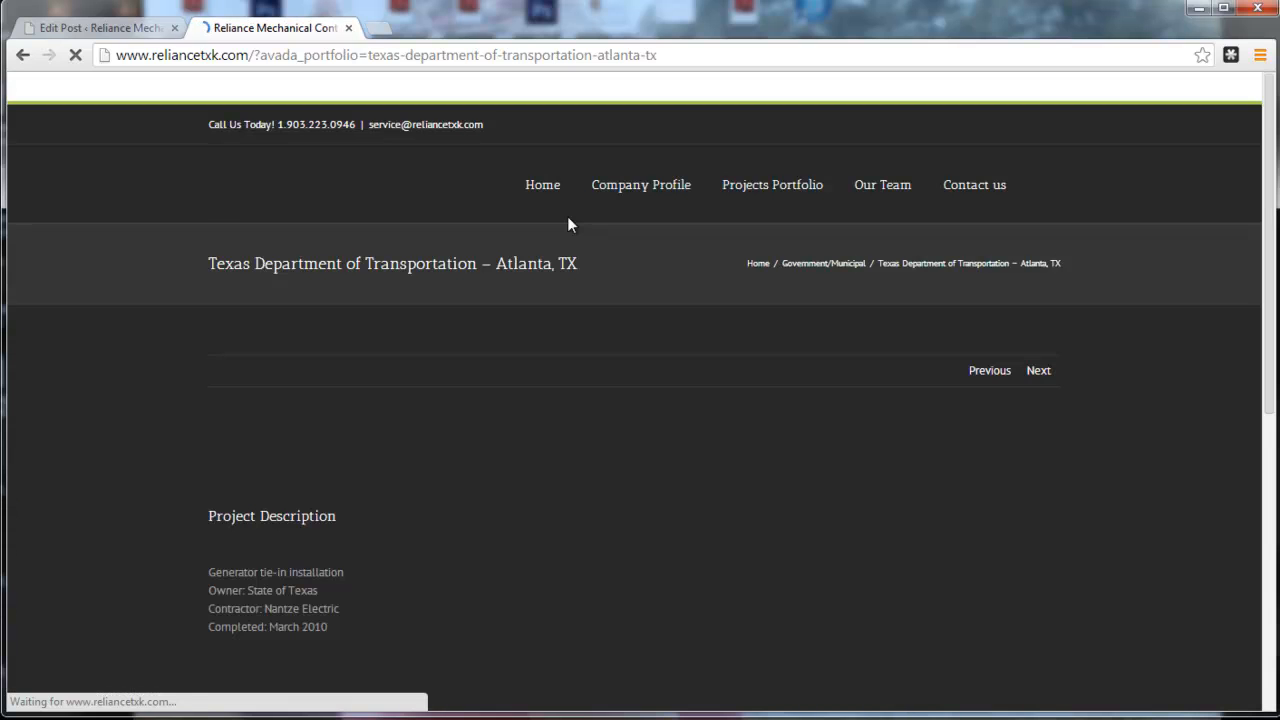
{"action": "scroll", "coordinate": [570, 300], "scroll_direction": "down", "scroll_amount": 8}
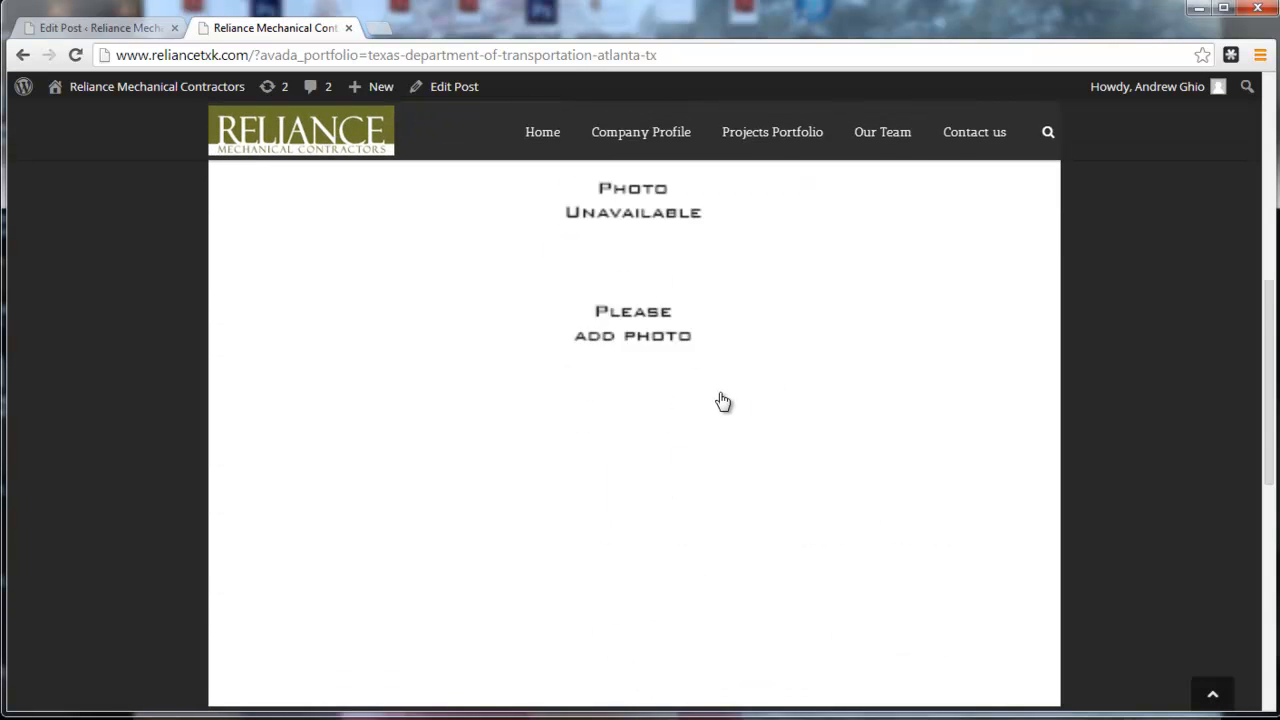